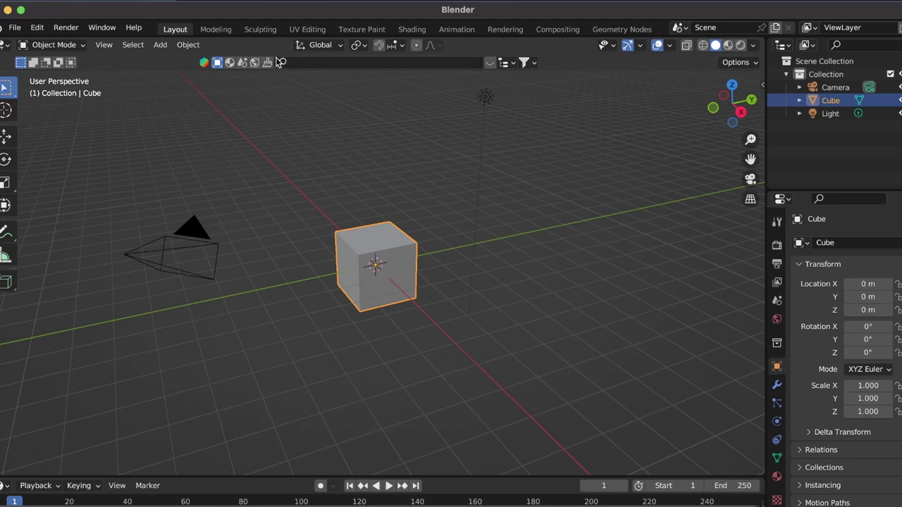
Select the camera, cube and light one after another to identify the default scene's objects, including the camera's outliner entry.
{"action": "left_click", "coordinate": [19, 13]}
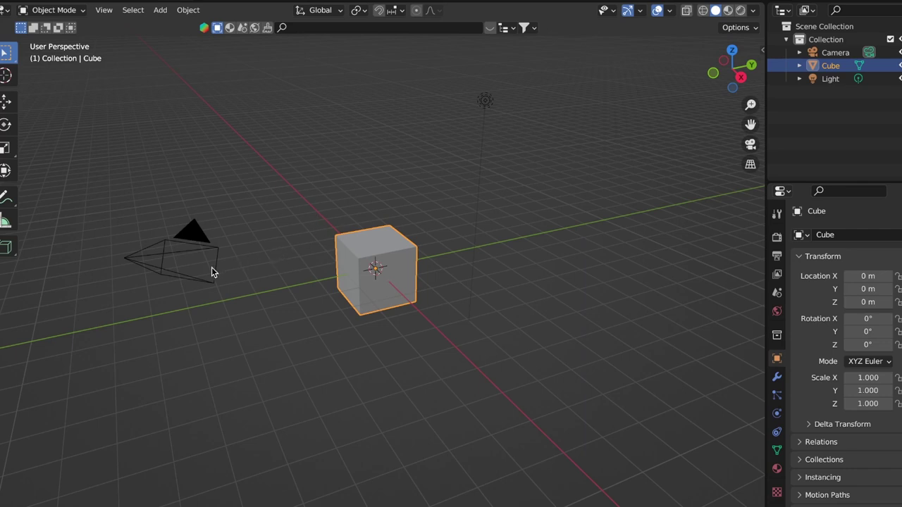
{"action": "key", "text": "alt+a"}
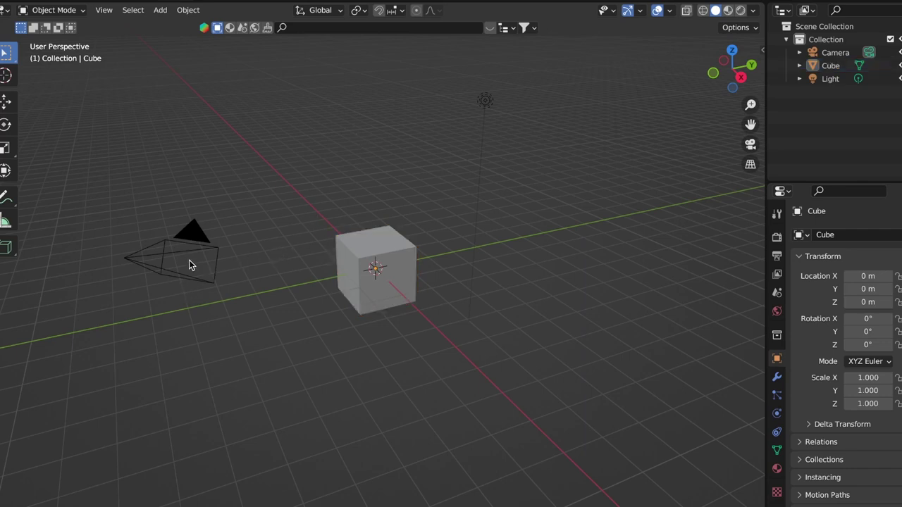
{"action": "left_click", "coordinate": [151, 259]}
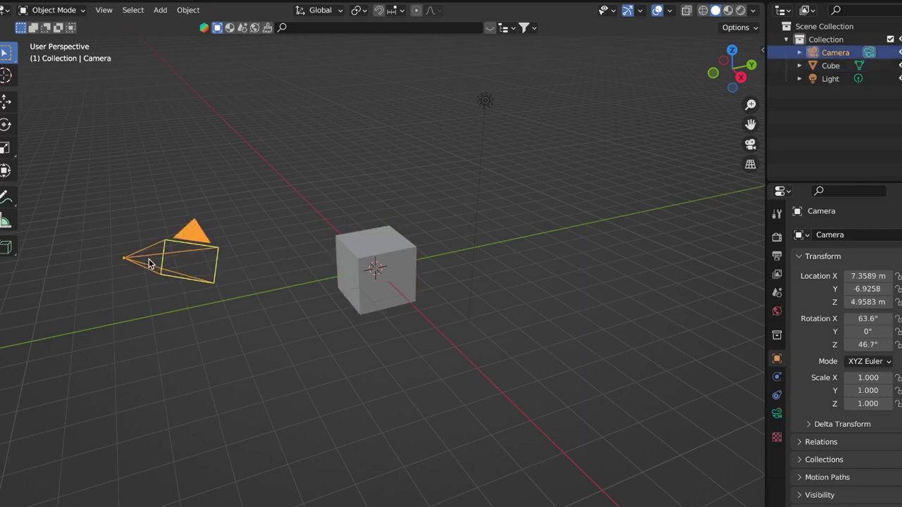
{"action": "left_click", "coordinate": [373, 289]}
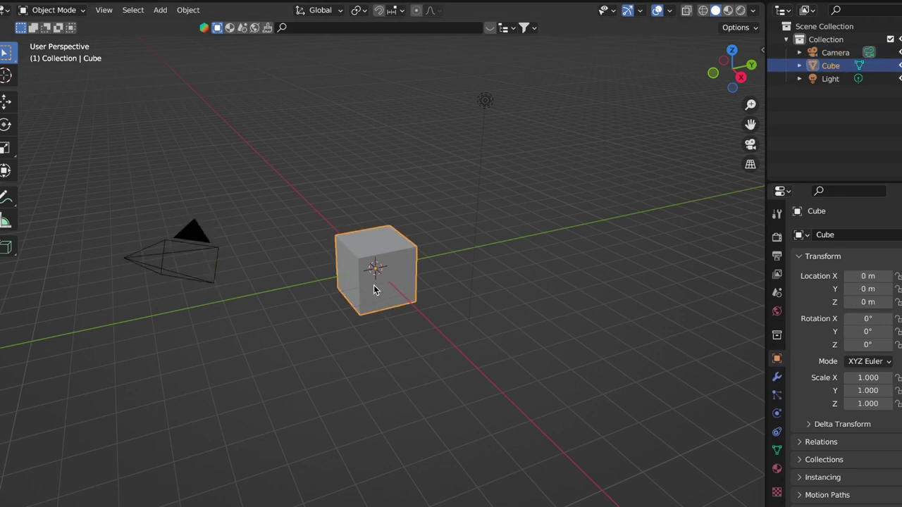
{"action": "left_click", "coordinate": [484, 101]}
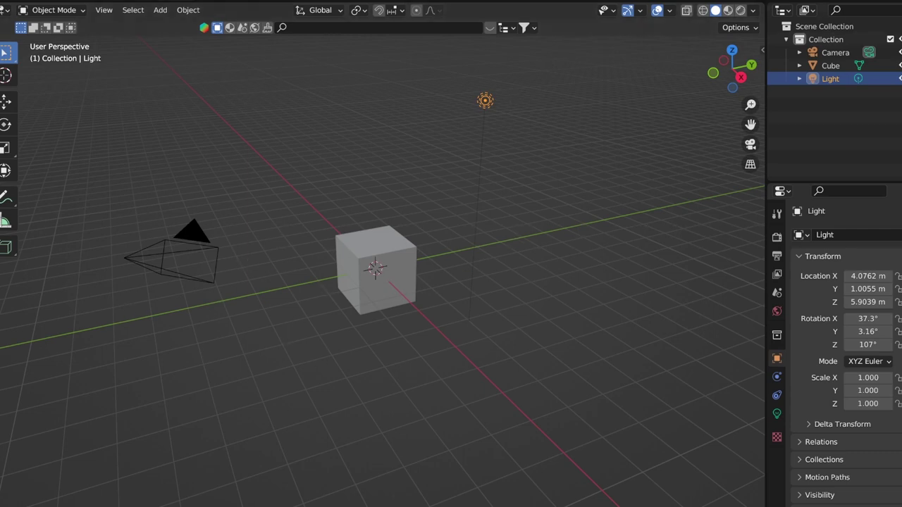
{"action": "left_click", "coordinate": [824, 28]}
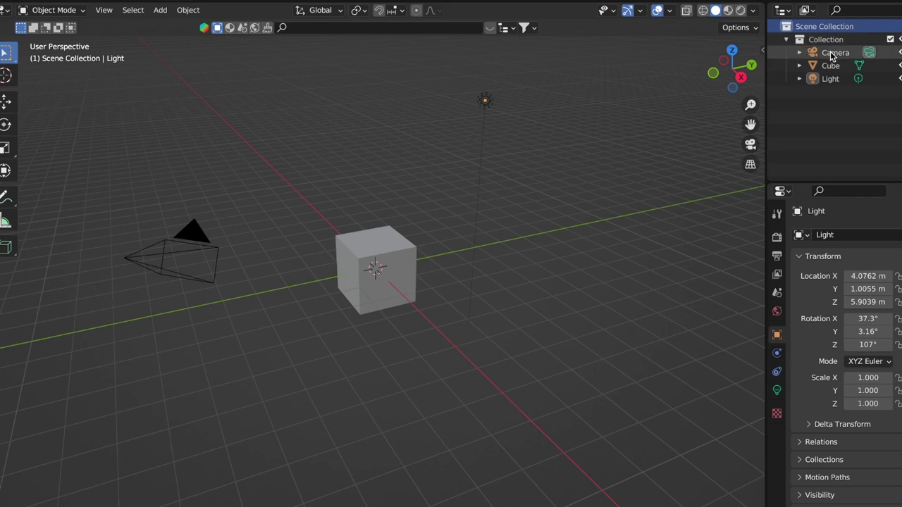
{"action": "left_click", "coordinate": [834, 53]}
{"action": "left_click", "coordinate": [207, 135]}
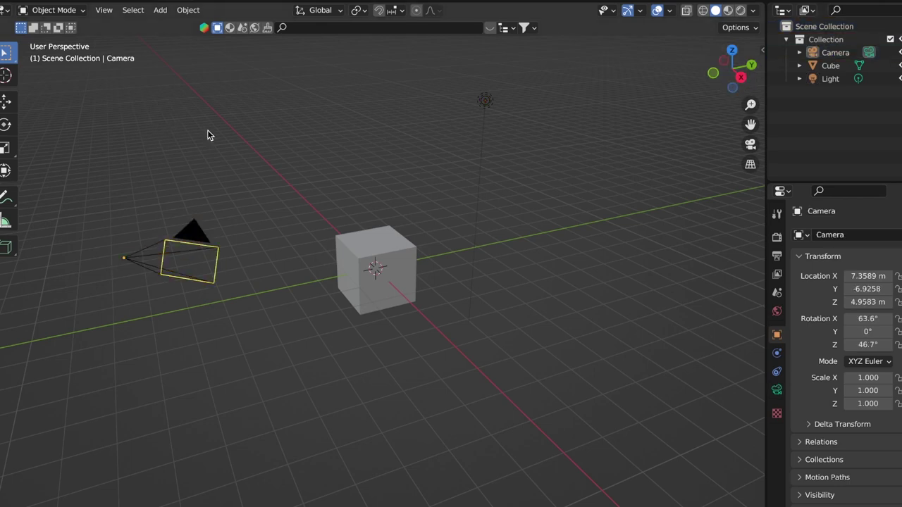
{"action": "left_click_drag", "start_coordinate": [148, 114], "coordinate": [648, 410]}
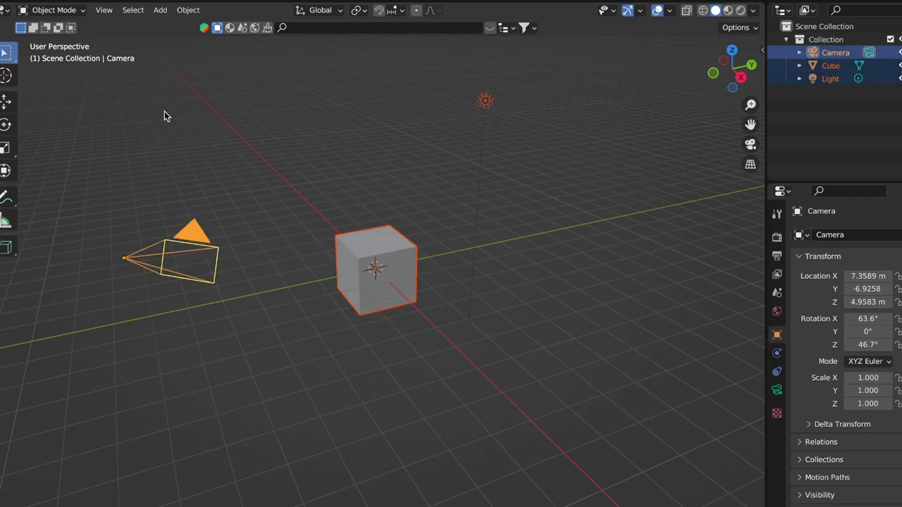
{"action": "left_click", "coordinate": [145, 71]}
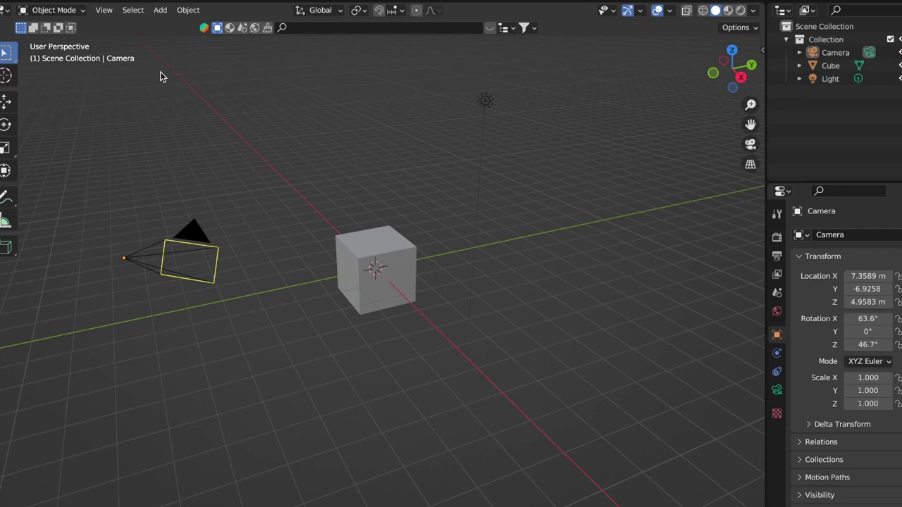
{"action": "left_click_drag", "start_coordinate": [161, 72], "coordinate": [704, 486]}
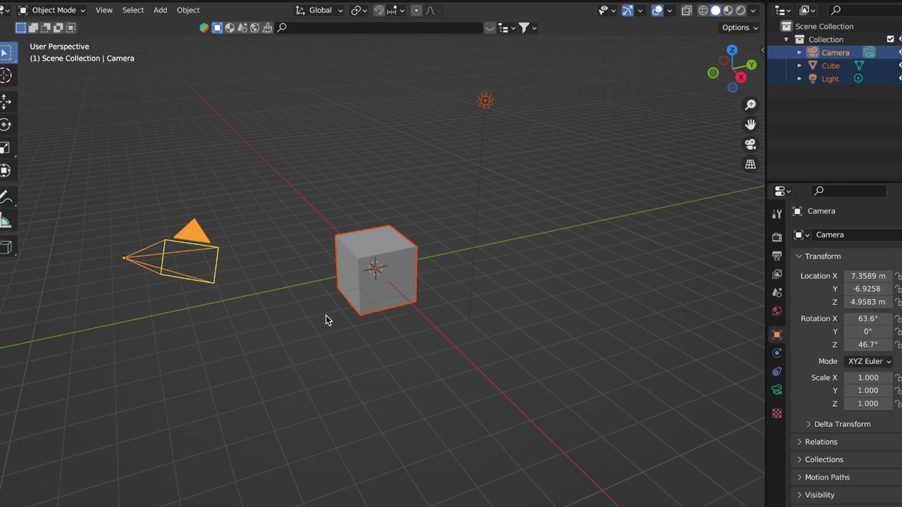
{"action": "key", "text": "x"}
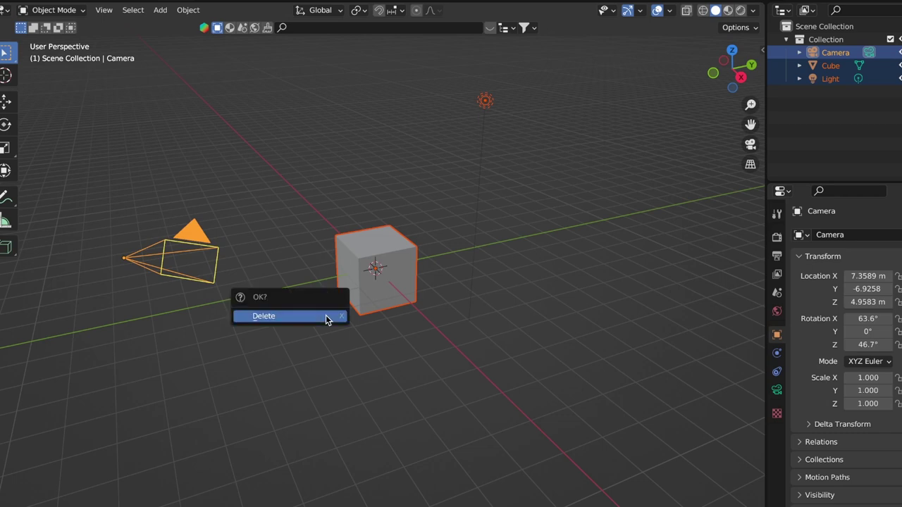
{"action": "key", "text": "alt+a"}
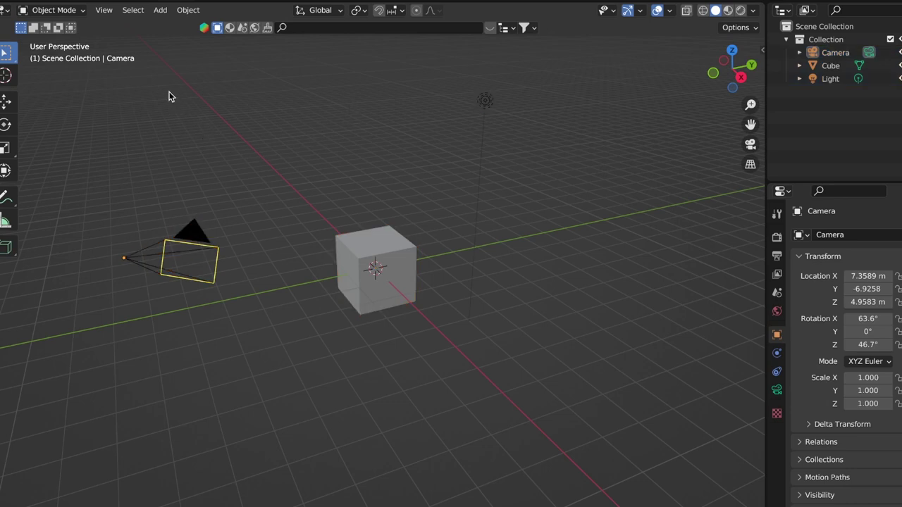
Select the camera, cube and light together in the outliner and delete them from the scene.
{"action": "left_click", "coordinate": [835, 53]}
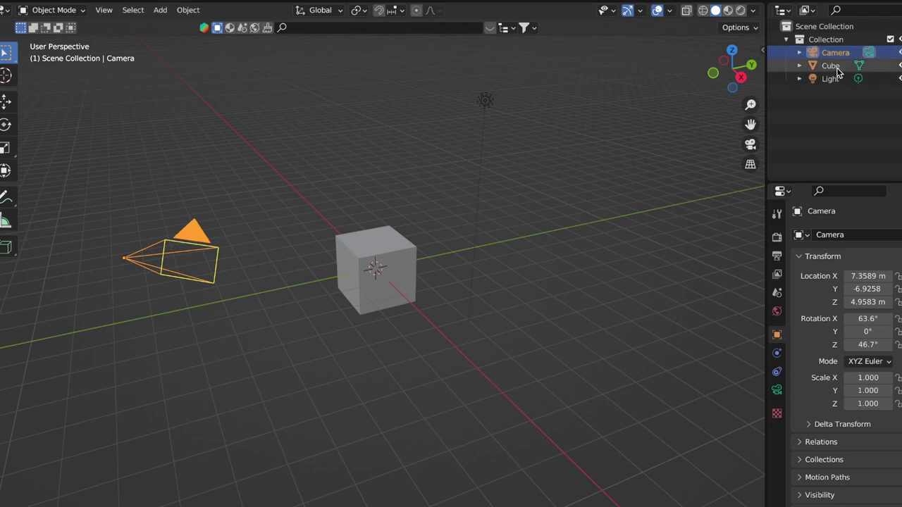
{"action": "left_click", "coordinate": [837, 67], "text": "shift"}
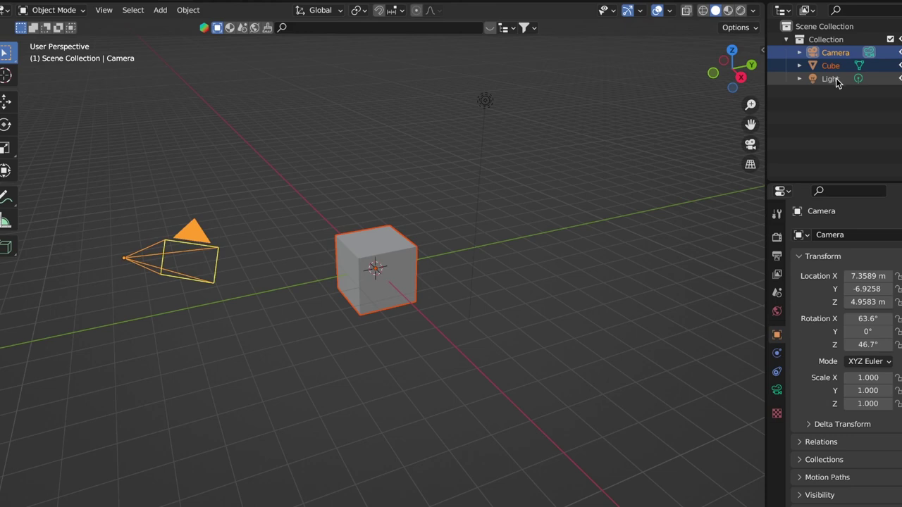
{"action": "left_click", "coordinate": [837, 79], "text": "shift"}
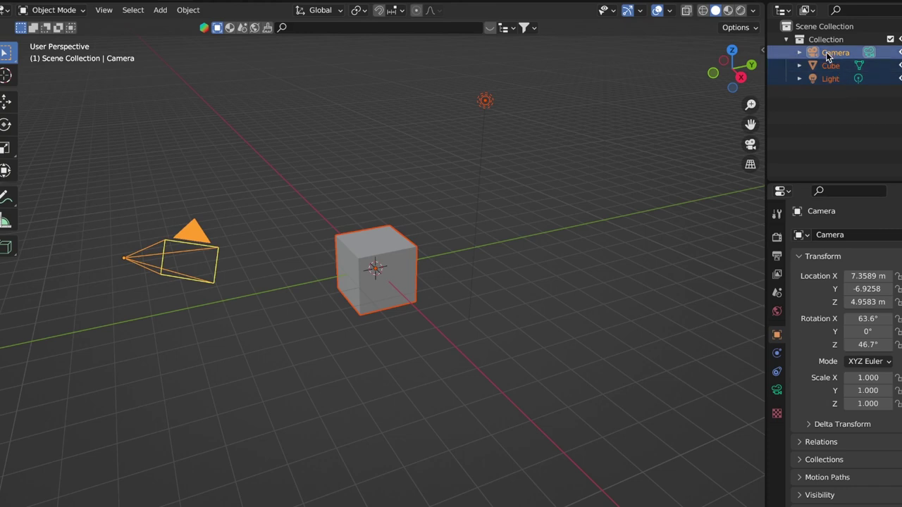
{"action": "left_click", "coordinate": [829, 56]}
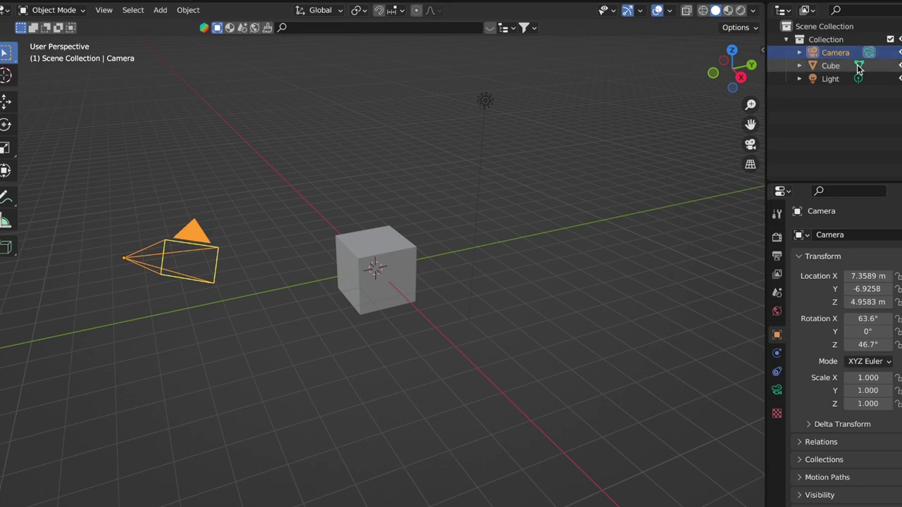
{"action": "left_click", "coordinate": [840, 69], "text": "shift"}
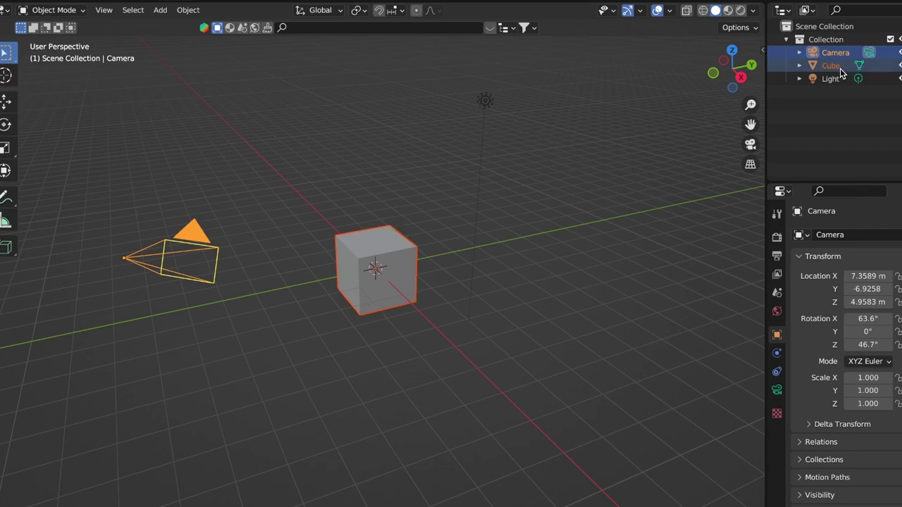
{"action": "left_click", "coordinate": [843, 79], "text": "shift"}
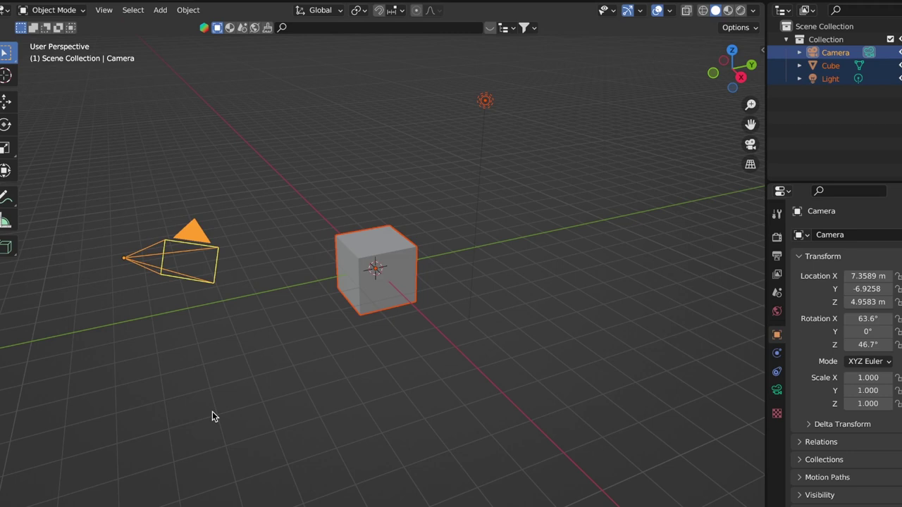
{"action": "key", "text": "x"}
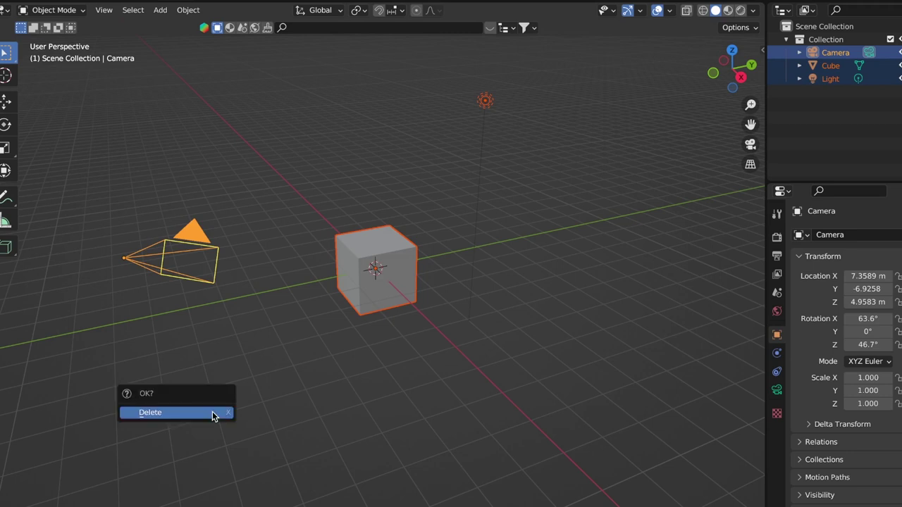
{"action": "left_click", "coordinate": [212, 412]}
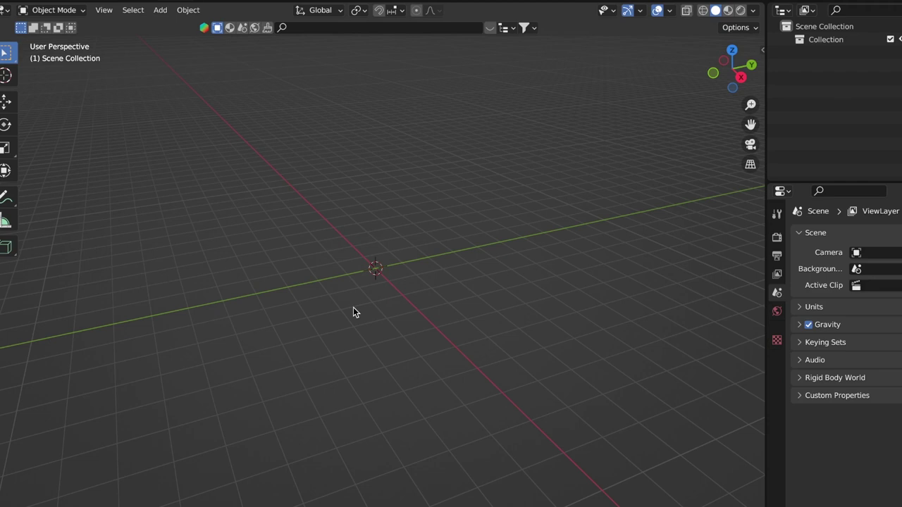
Add a mesh plane at the scene origin and leave it selected with the Select Box tool.
{"action": "key", "text": "shift+a"}
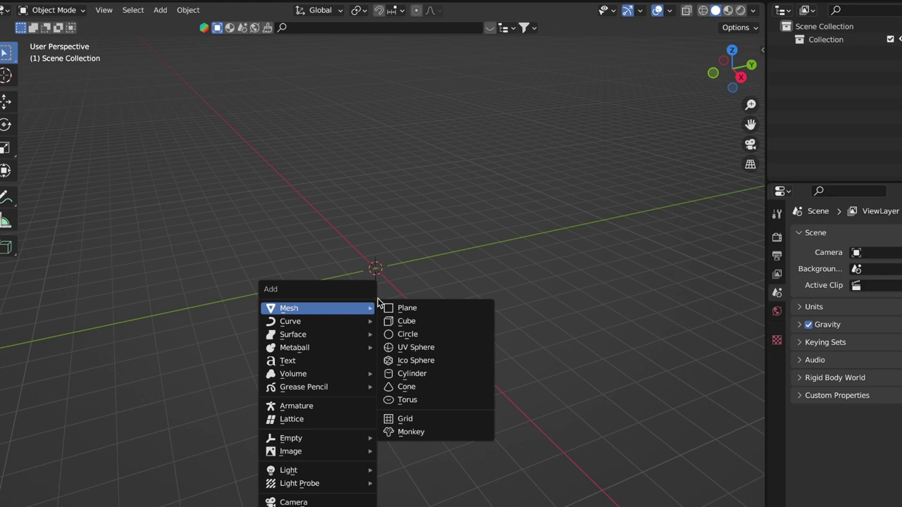
{"action": "left_click", "coordinate": [402, 308]}
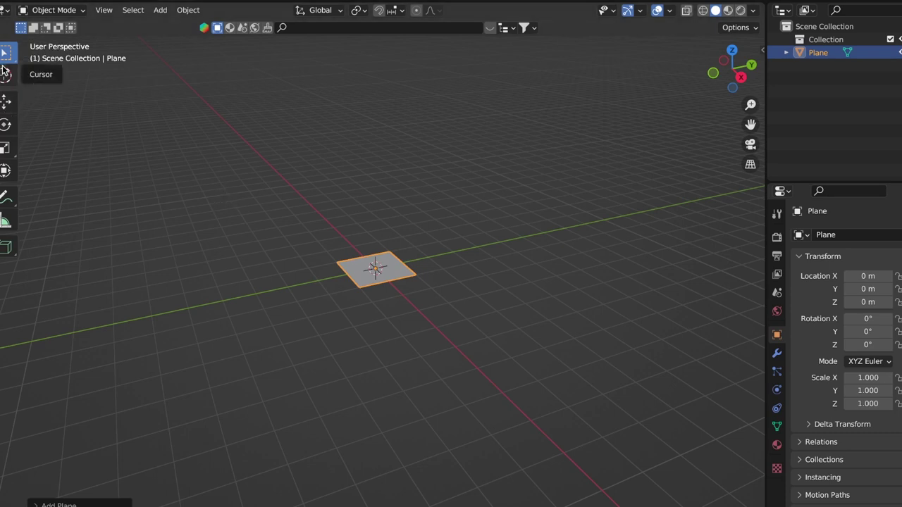
{"action": "left_click", "coordinate": [10, 105]}
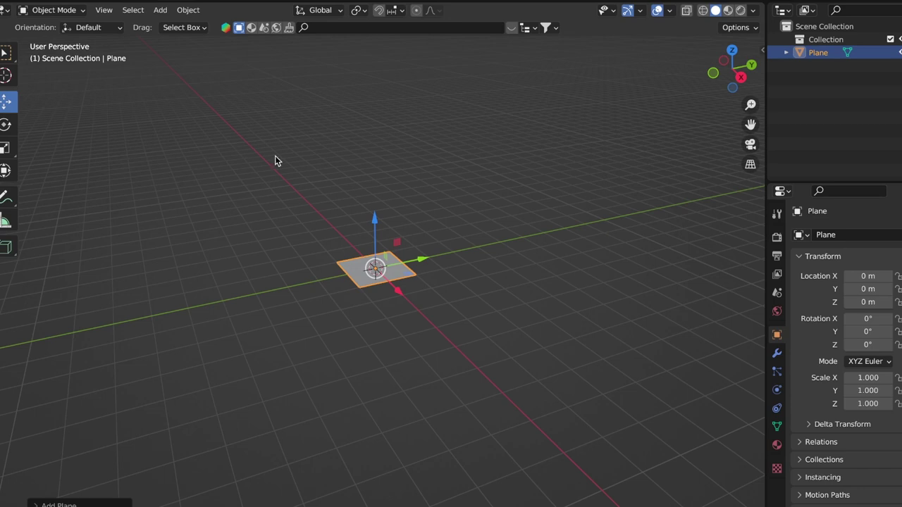
{"action": "left_click", "coordinate": [231, 209]}
{"action": "left_click", "coordinate": [5, 53]}
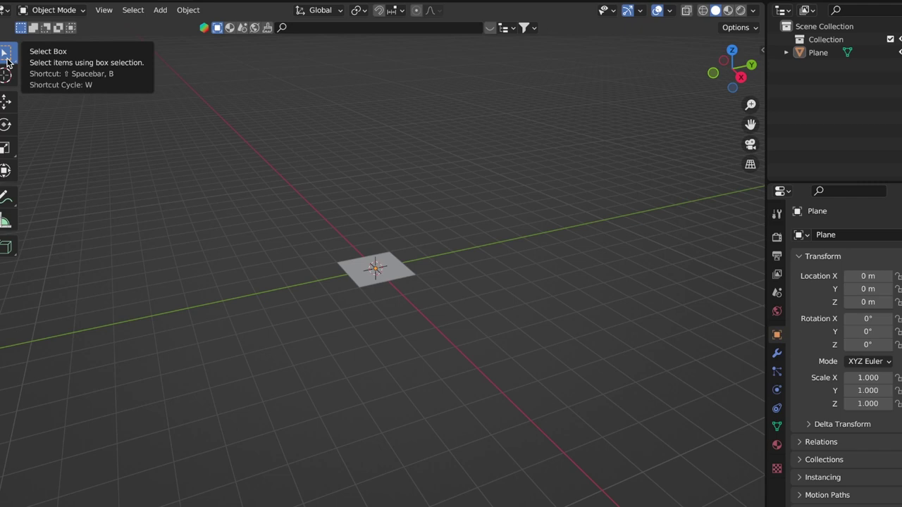
{"action": "left_click", "coordinate": [368, 277]}
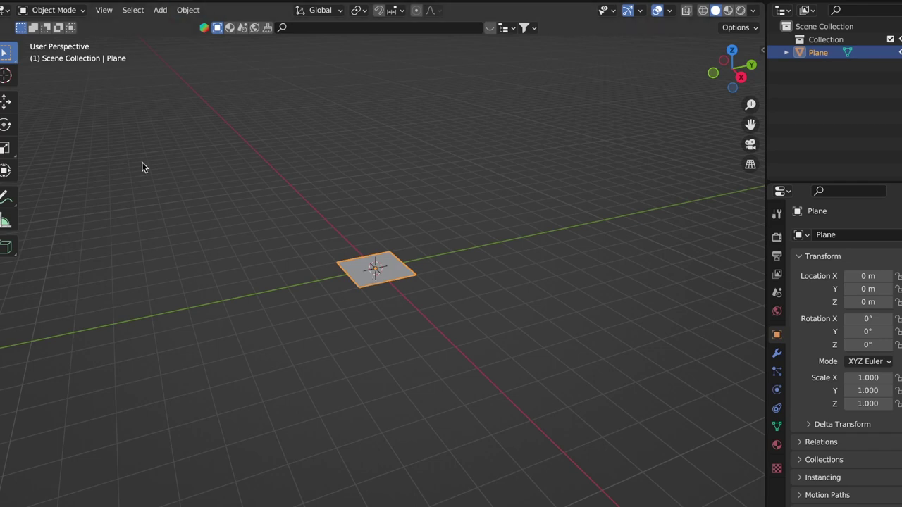
Move the plane slightly with the Move tool to about X 0.156 m, Y 0.161 m.
{"action": "left_click", "coordinate": [6, 76]}
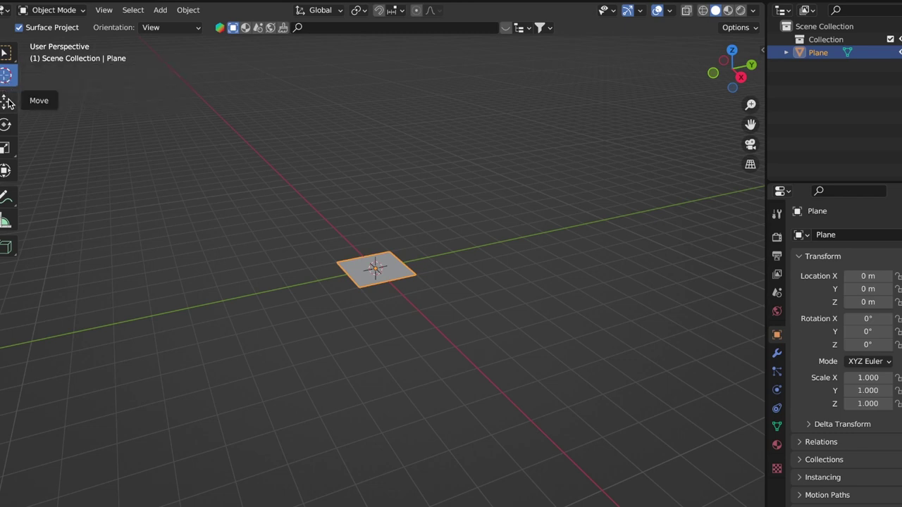
{"action": "left_click", "coordinate": [7, 103]}
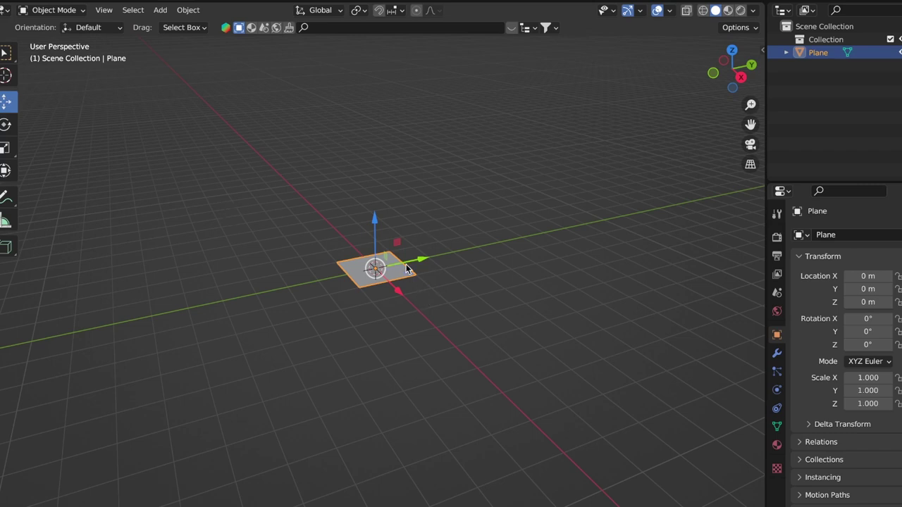
{"action": "left_click_drag", "start_coordinate": [416, 261], "coordinate": [403, 296]}
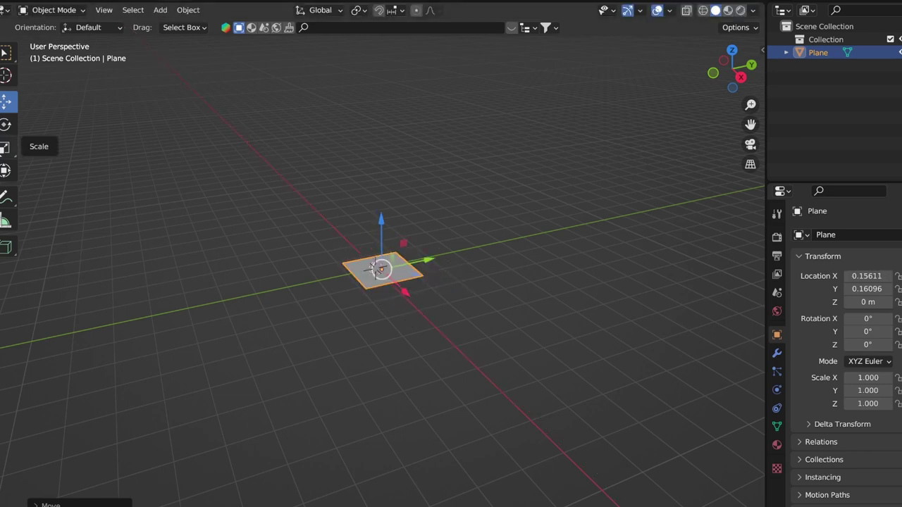
Rotate the plane about its Y axis to about -2.21° with the Rotate tool, and deselect it.
{"action": "left_click", "coordinate": [6, 124]}
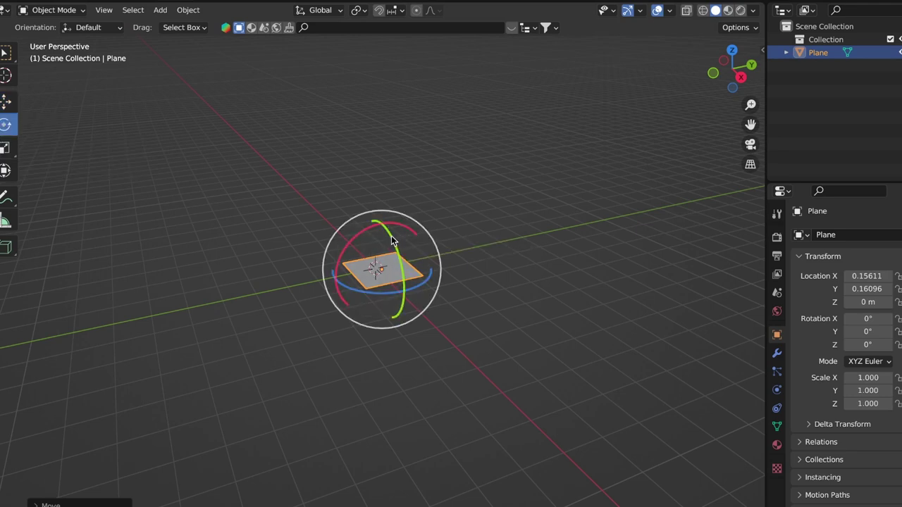
{"action": "mouse_move", "coordinate": [384, 236]}
{"action": "left_mouse_down"}
{"action": "mouse_move", "coordinate": [395, 265]}
{"action": "mouse_move", "coordinate": [389, 242]}
{"action": "left_mouse_up"}
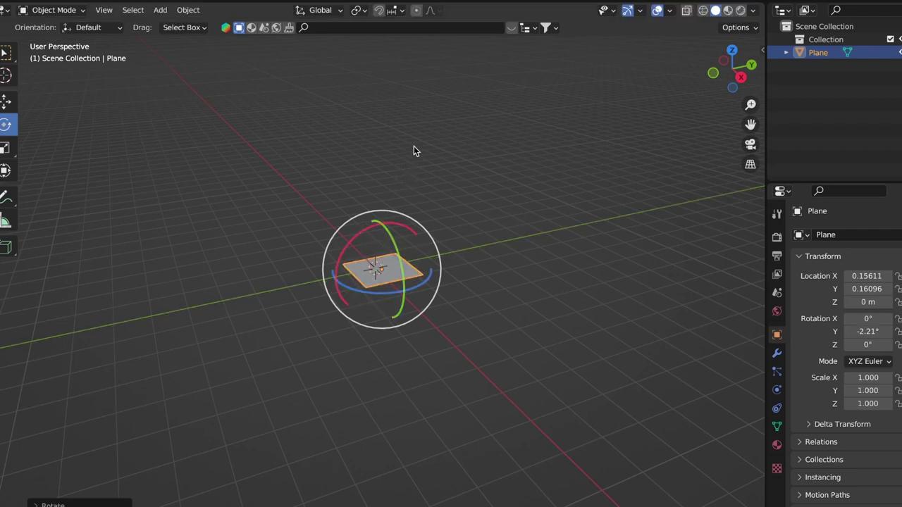
{"action": "left_click", "coordinate": [438, 198]}
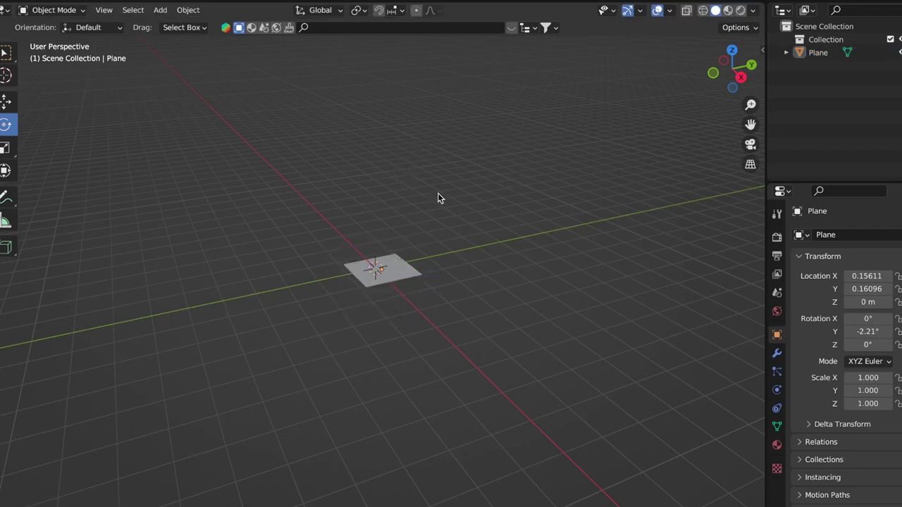
Reselect the plane and scale it up to about 4.67 in X, 4.70 in Y and 1.015 in Z.
{"action": "left_click", "coordinate": [391, 273]}
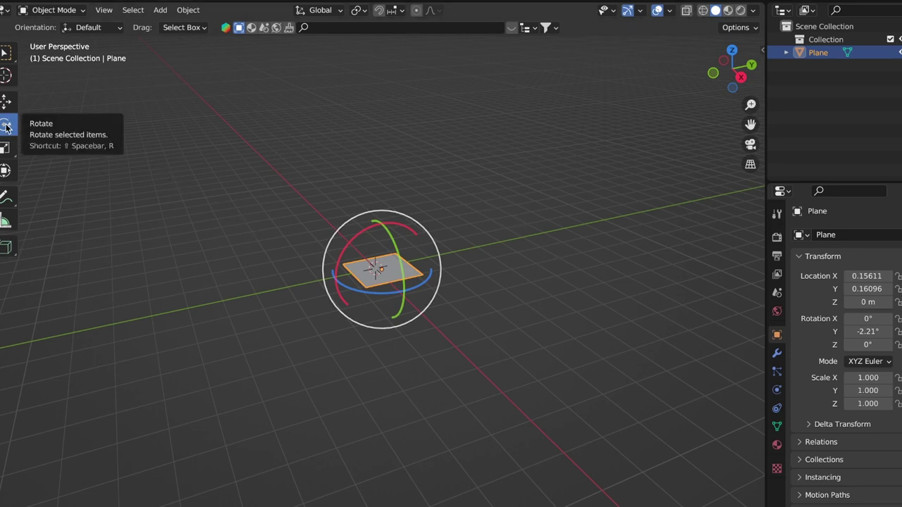
{"action": "left_click", "coordinate": [6, 150]}
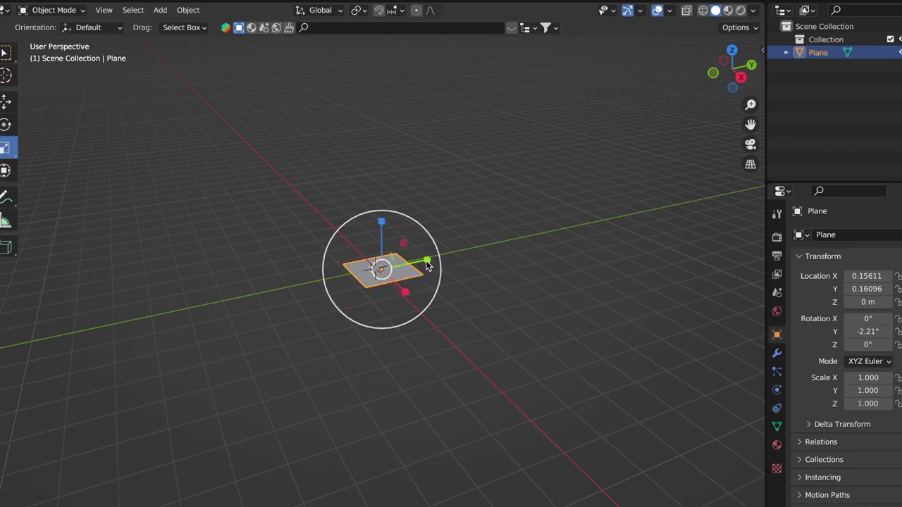
{"action": "left_click_drag", "start_coordinate": [428, 265], "coordinate": [520, 244]}
{"action": "left_click_drag", "start_coordinate": [404, 293], "coordinate": [531, 415]}
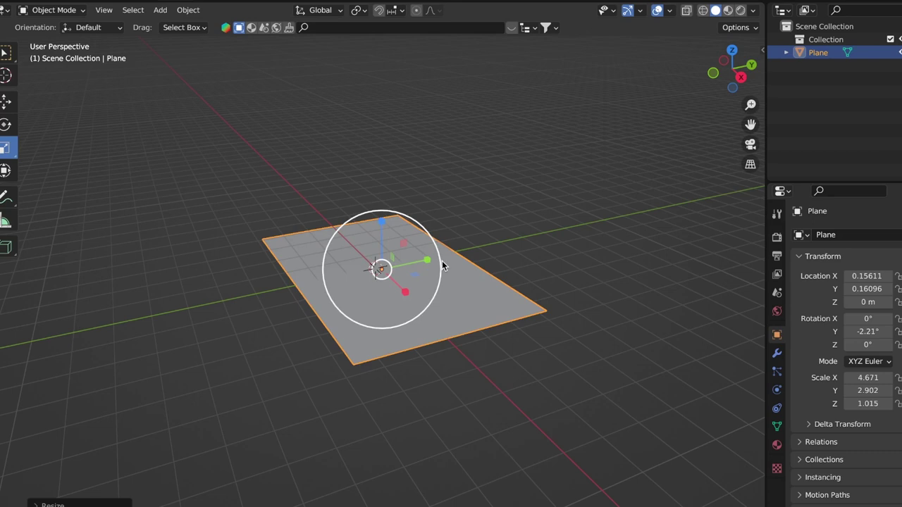
{"action": "left_click_drag", "start_coordinate": [422, 260], "coordinate": [455, 257]}
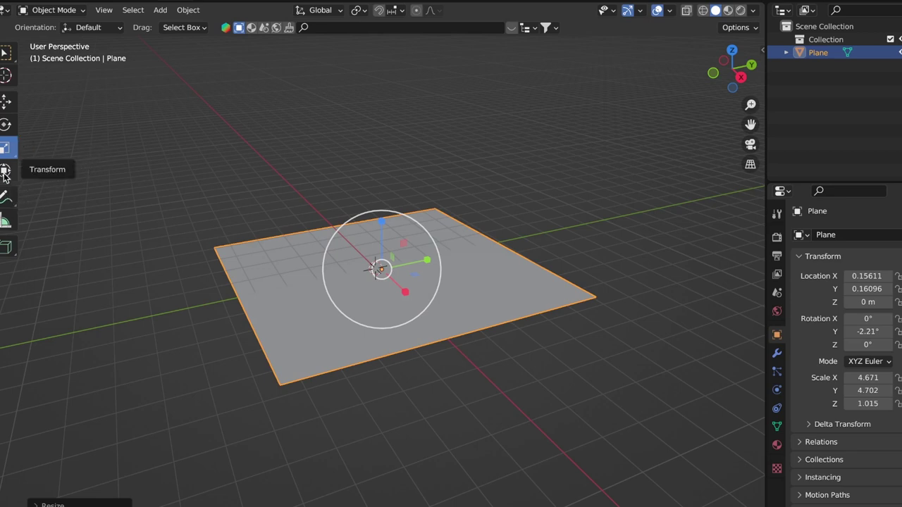
Reselect the plane, switch back to the Select Box tool and put the plane into Edit Mode.
{"action": "left_click", "coordinate": [92, 116]}
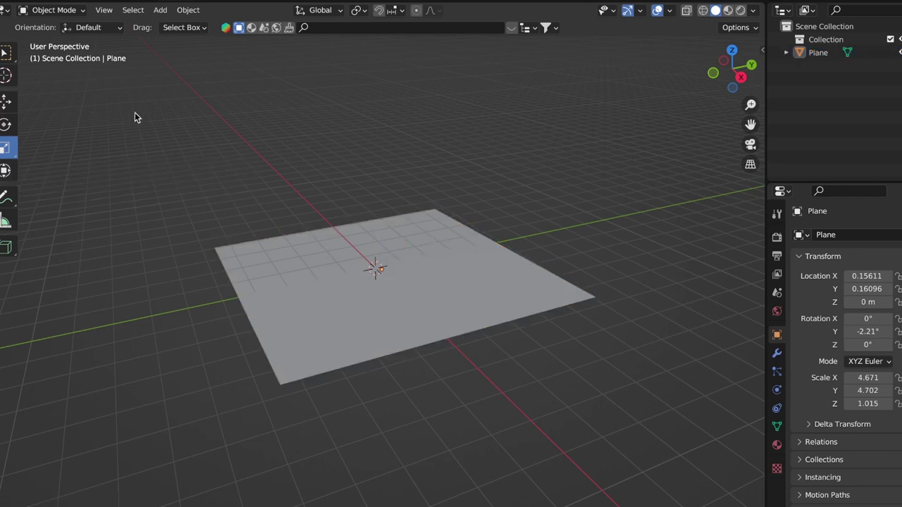
{"action": "left_click", "coordinate": [315, 324]}
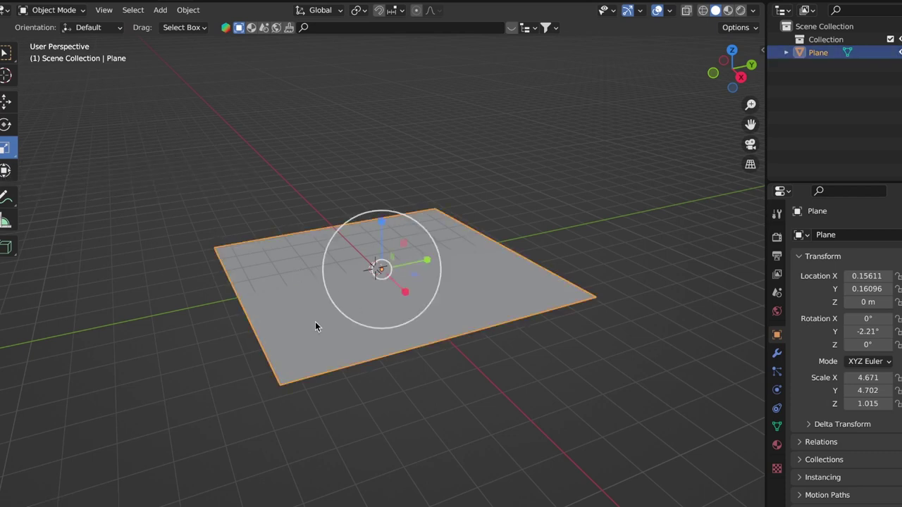
{"action": "left_click", "coordinate": [5, 53]}
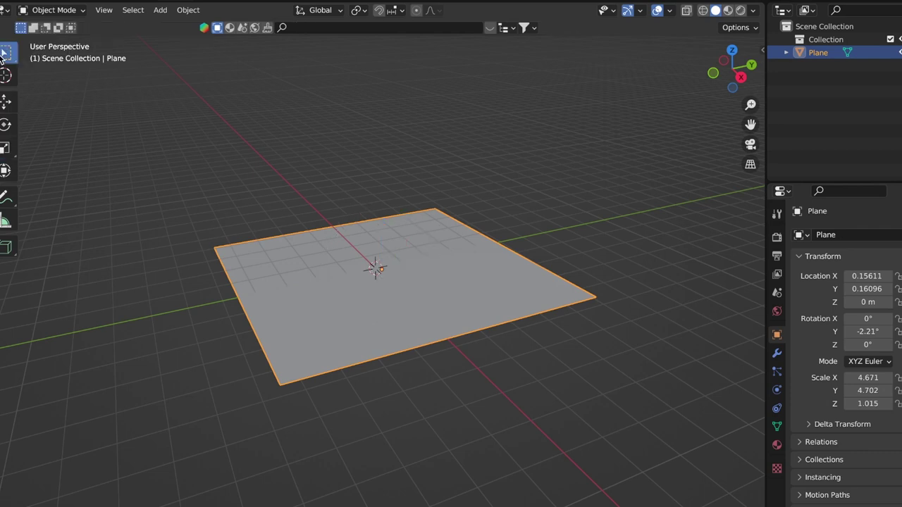
{"action": "left_click", "coordinate": [47, 13]}
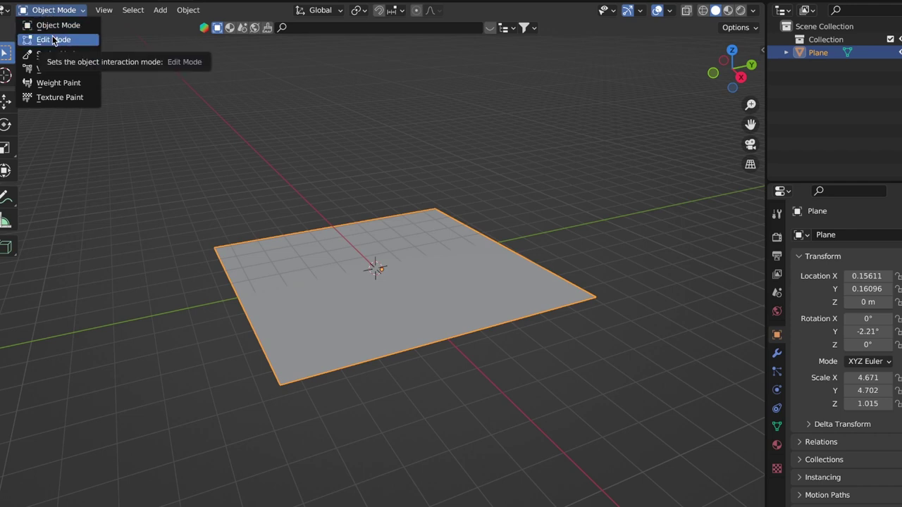
{"action": "left_click", "coordinate": [53, 40]}
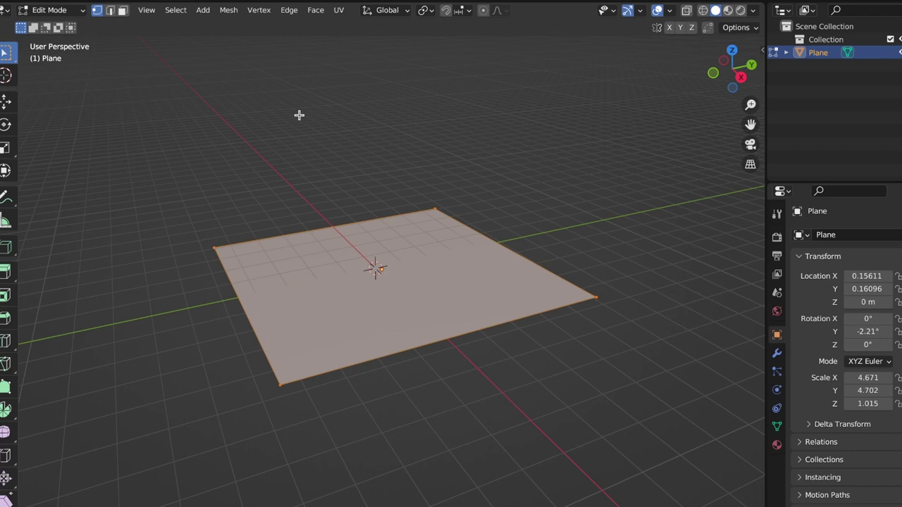
Subdivide the plane's mesh with the number of cuts set to 10.
{"action": "right_click", "coordinate": [426, 291]}
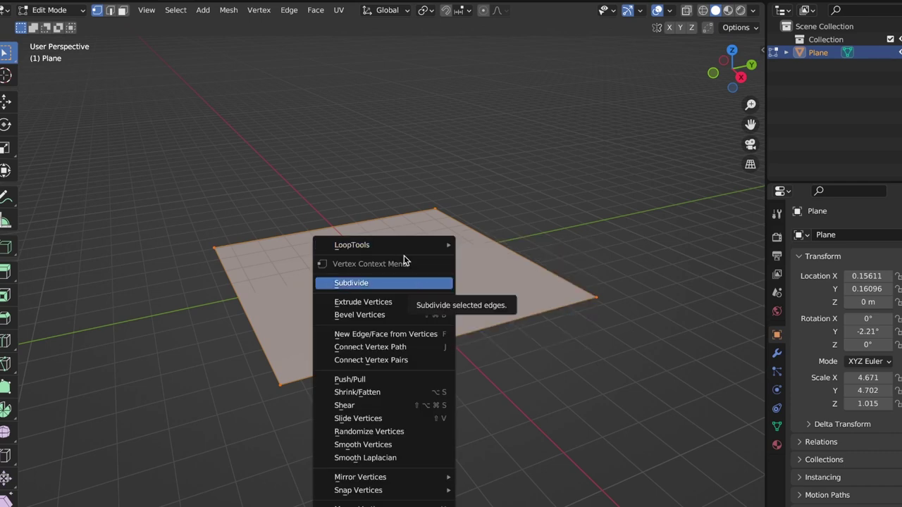
{"action": "mouse_move", "coordinate": [403, 249]}
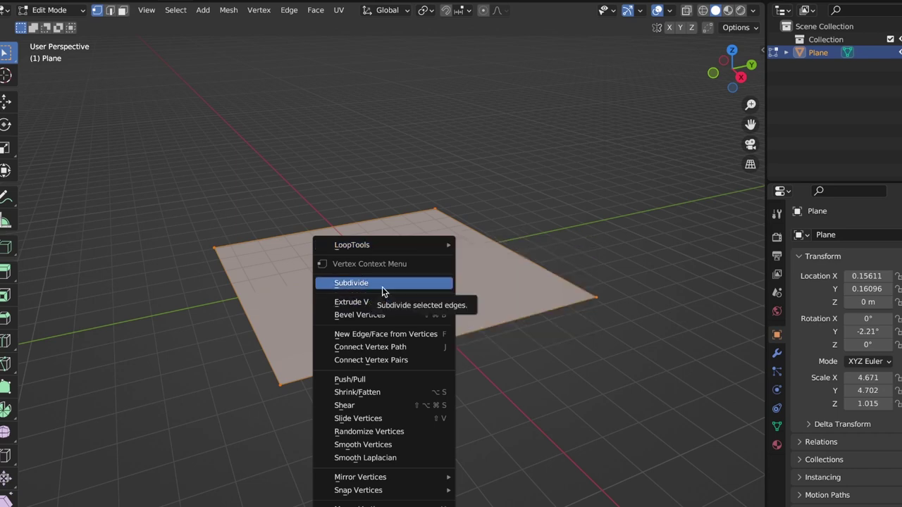
{"action": "left_click", "coordinate": [382, 286]}
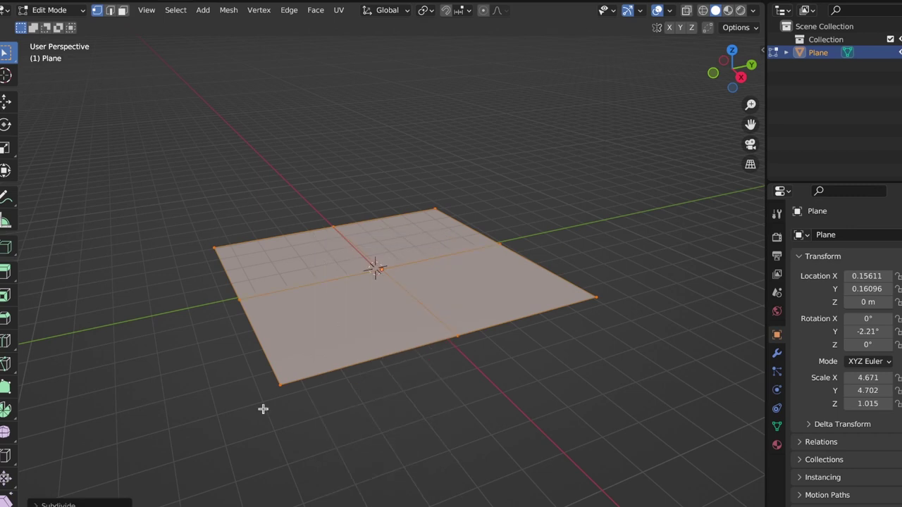
{"action": "left_click", "coordinate": [85, 504]}
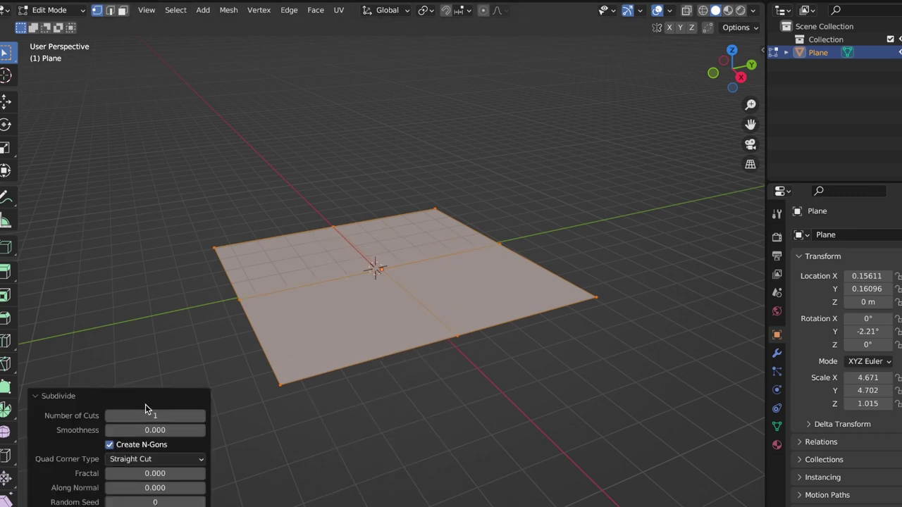
{"action": "double_click", "coordinate": [148, 415]}
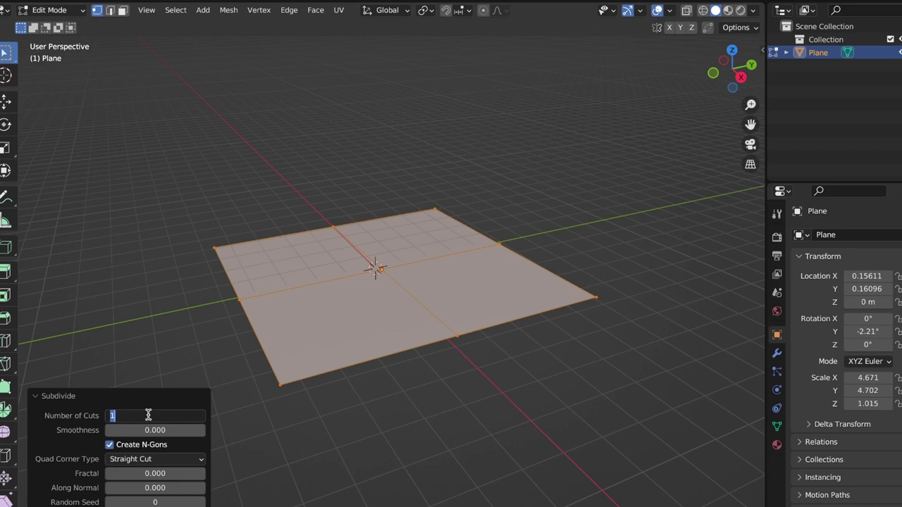
{"action": "type", "text": "10"}
{"action": "key", "text": "Return"}
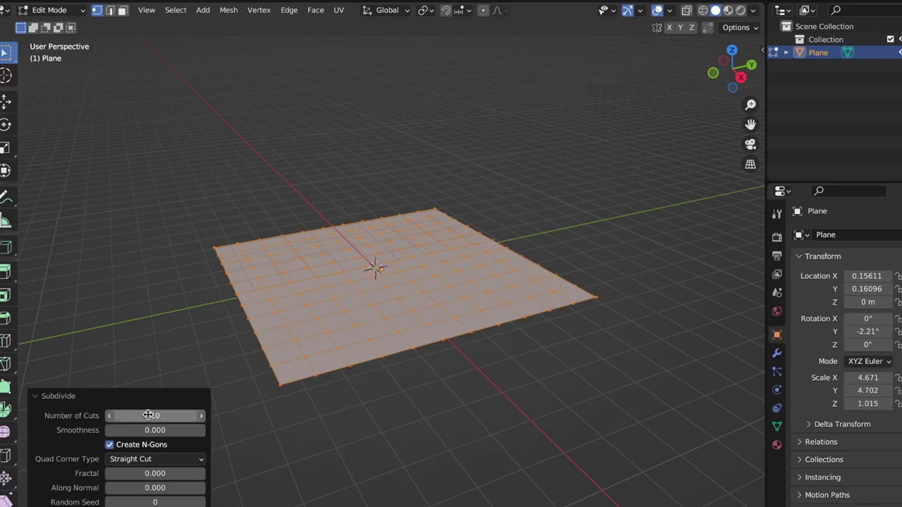
Box-select all vertices of the subdivided plane and extrude them upward along the normal by about 1.92 m.
{"action": "left_click", "coordinate": [123, 332]}
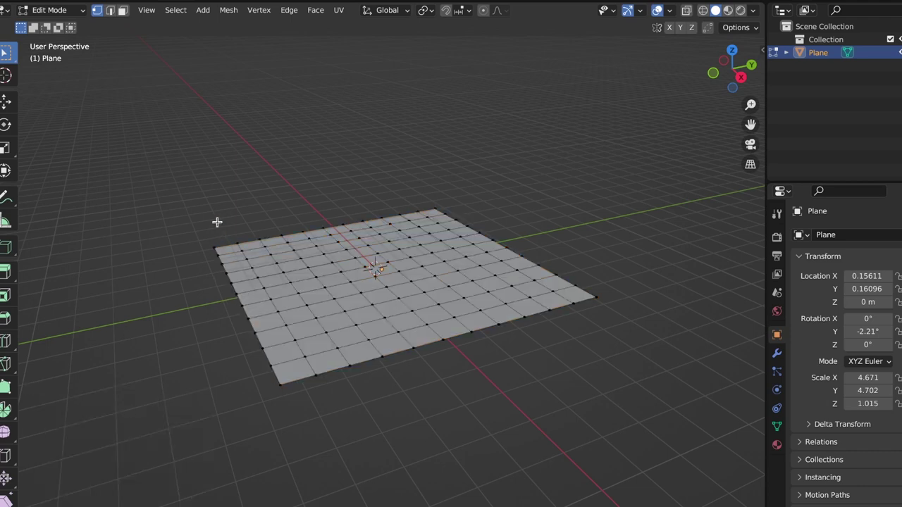
{"action": "left_click_drag", "start_coordinate": [170, 208], "coordinate": [304, 162]}
{"action": "left_click_drag", "start_coordinate": [208, 194], "coordinate": [629, 463]}
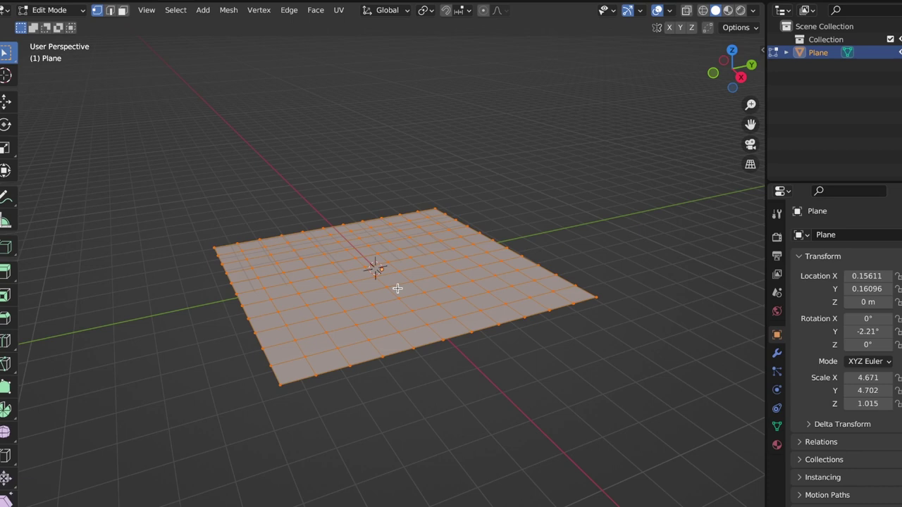
{"action": "key", "text": "e"}
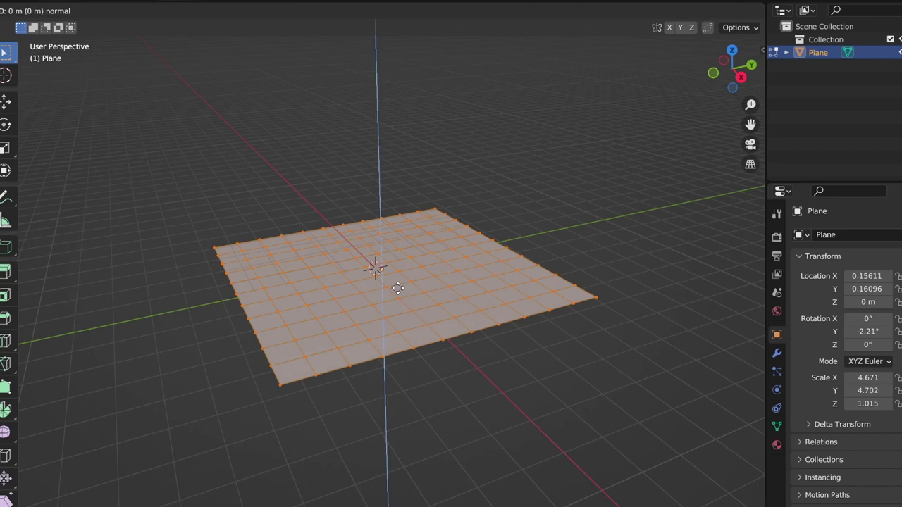
{"action": "left_click", "coordinate": [394, 234]}
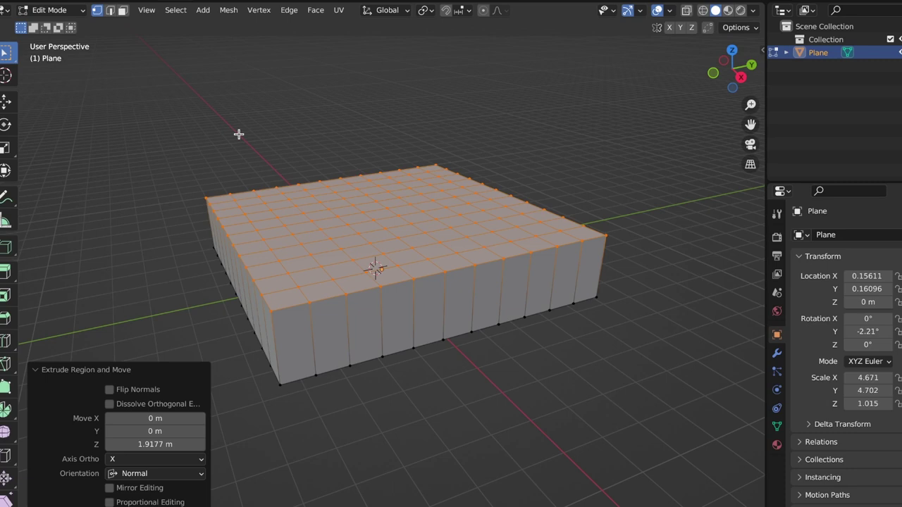
Return to Object Mode and add Cloth physics to the extruded plane.
{"action": "key", "text": "Tab"}
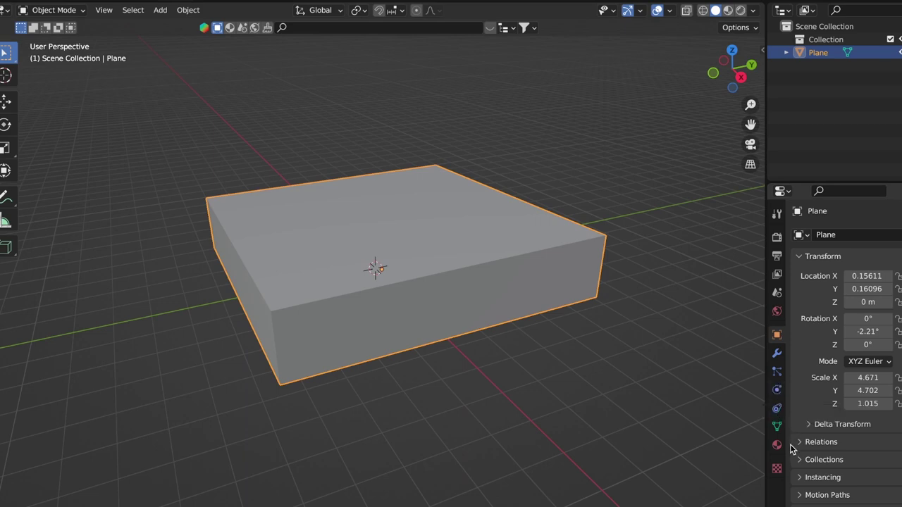
{"action": "left_click", "coordinate": [780, 392]}
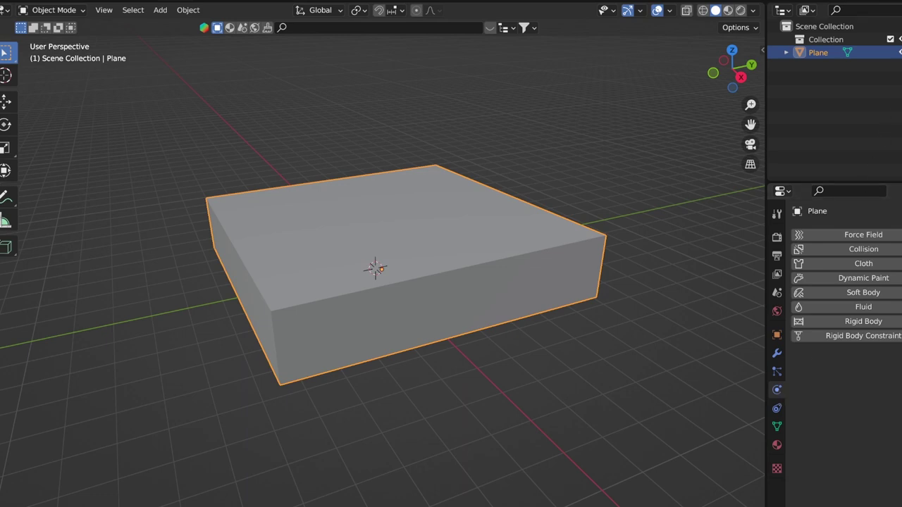
{"action": "left_click", "coordinate": [877, 267]}
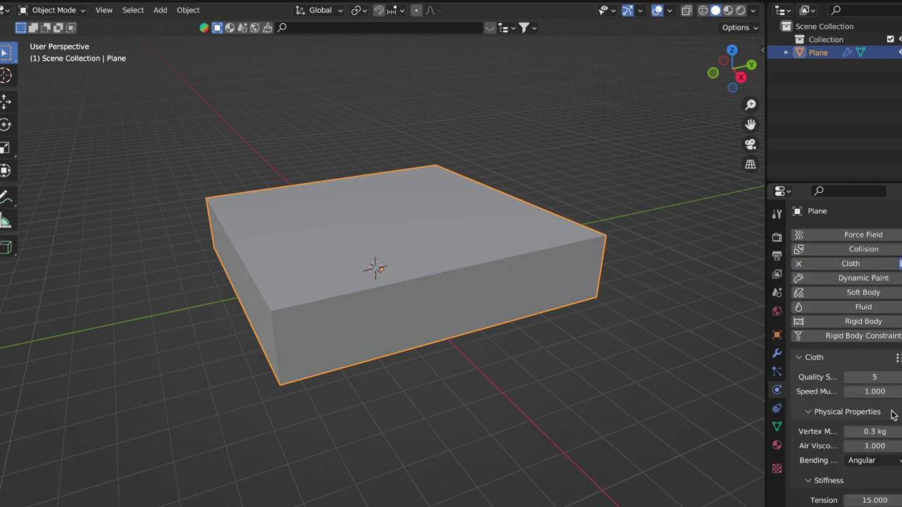
Enable Pressure in the cloth settings and set its value to 2.5.
{"action": "scroll", "coordinate": [862, 423], "scroll_direction": "down", "scroll_amount": 6}
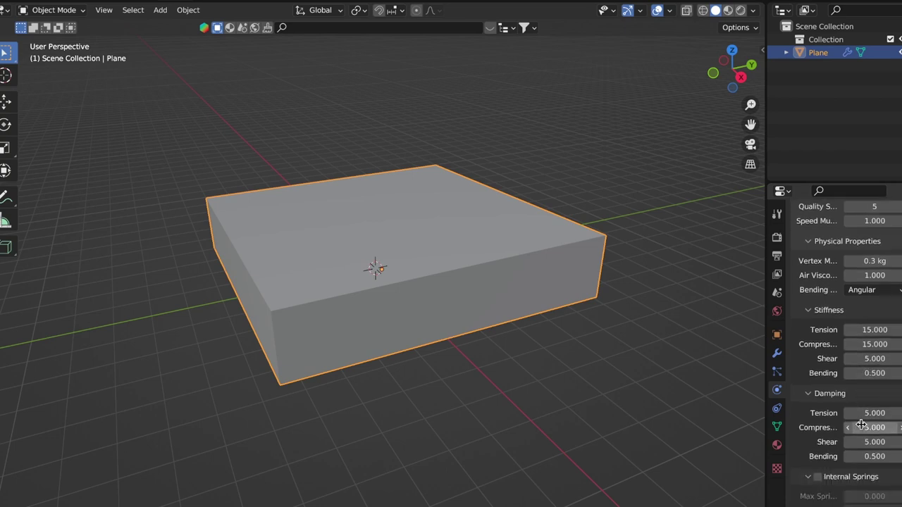
{"action": "scroll", "coordinate": [861, 425], "scroll_direction": "down", "scroll_amount": 5}
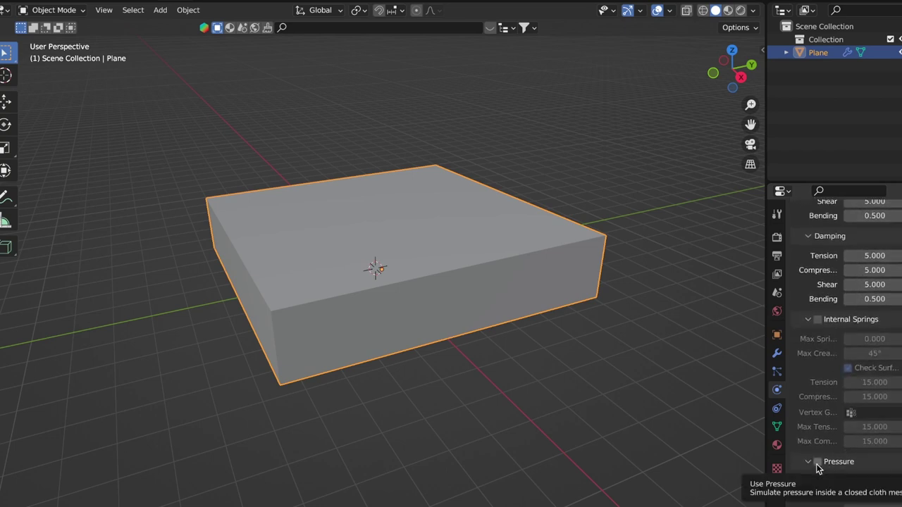
{"action": "left_click", "coordinate": [817, 462]}
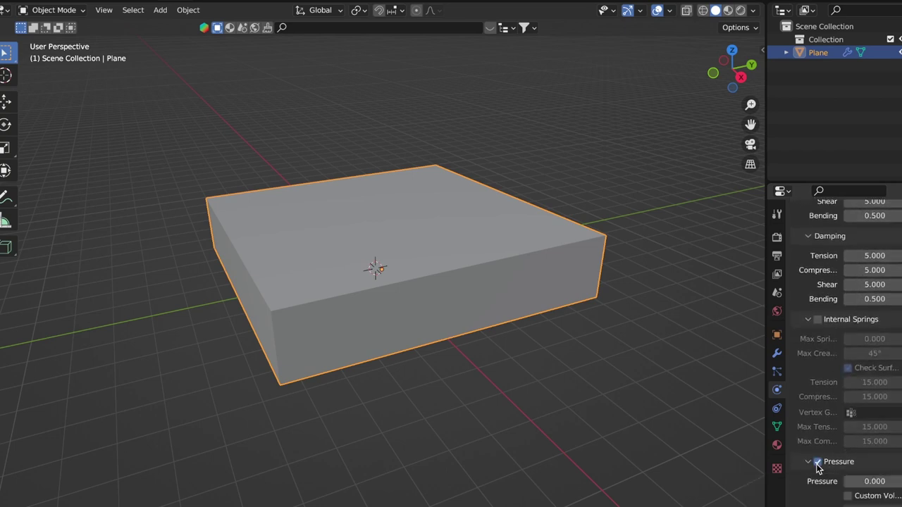
{"action": "left_click", "coordinate": [877, 481]}
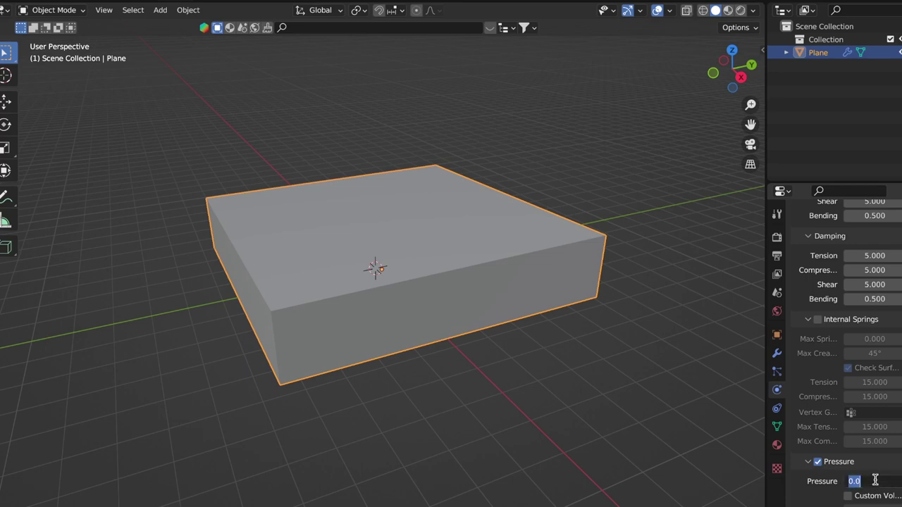
{"action": "key", "text": "BackSpace"}
{"action": "type", "text": "2.5"}
{"action": "key", "text": "Return"}
{"action": "scroll", "coordinate": [803, 503], "scroll_direction": "down", "scroll_amount": 3}
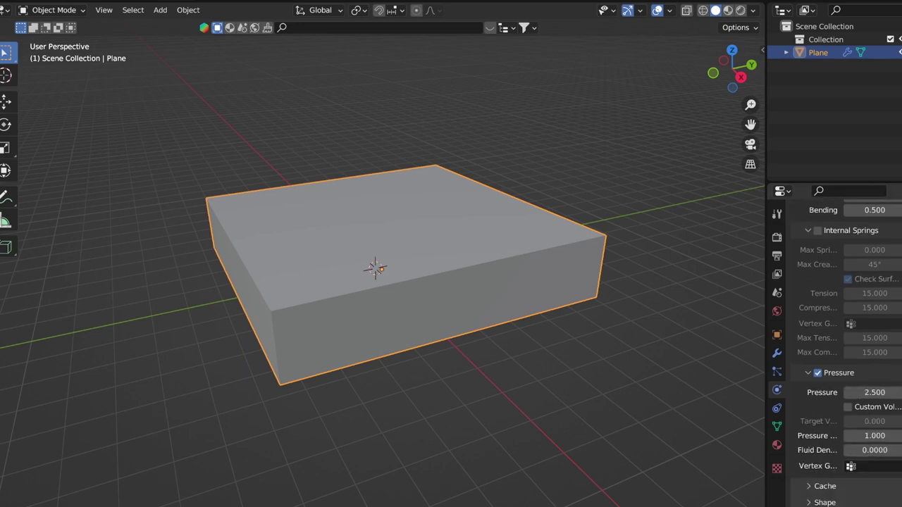
Set the cloth's Gravity field weight to 0.
{"action": "scroll", "coordinate": [834, 352], "scroll_direction": "down", "scroll_amount": 4}
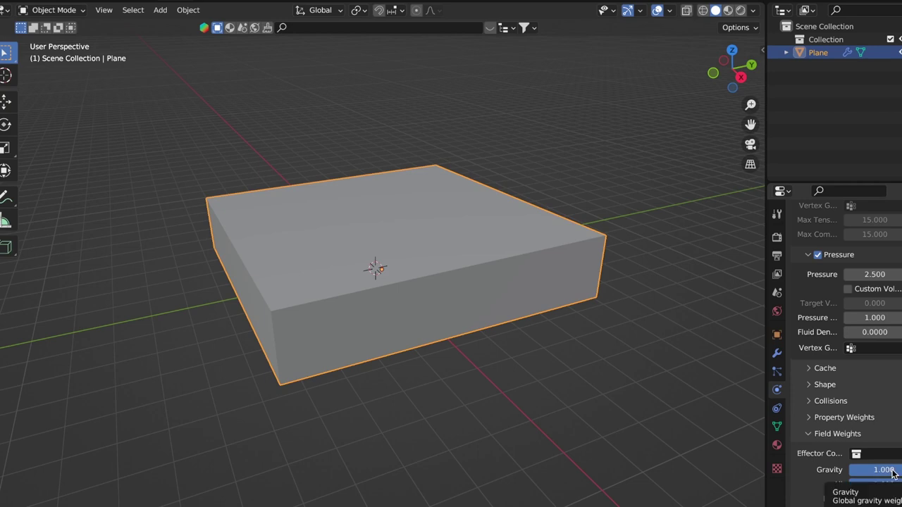
{"action": "left_click", "coordinate": [892, 470]}
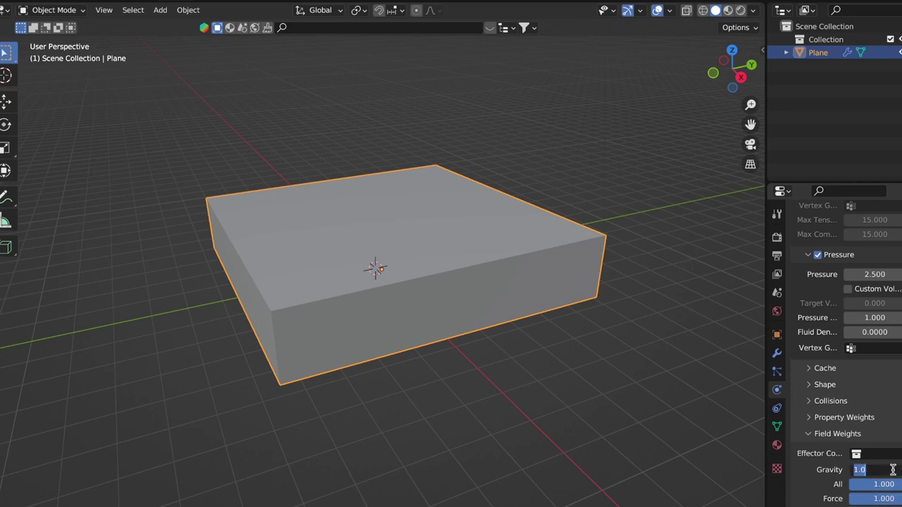
{"action": "type", "text": "0"}
{"action": "key", "text": "Return"}
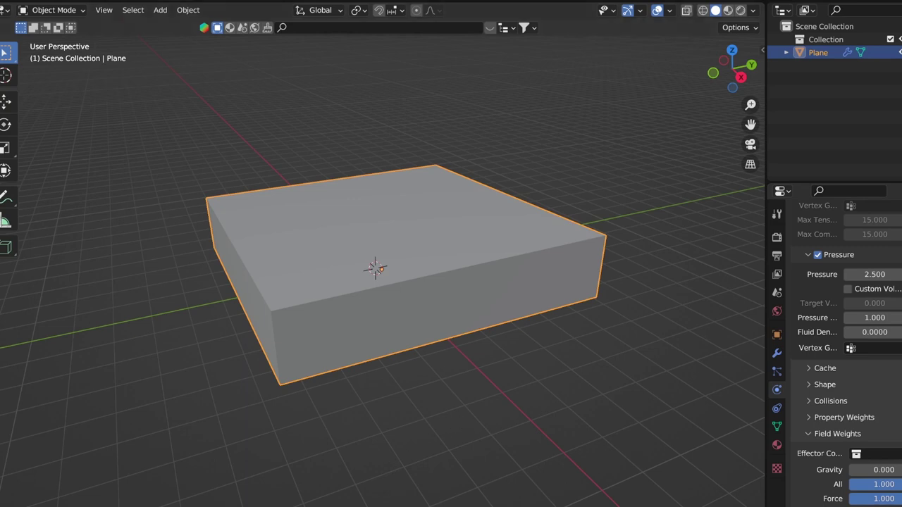
Play the cloth simulation to inflate the mesh and stop it at frame 102.
{"action": "key", "text": "space"}
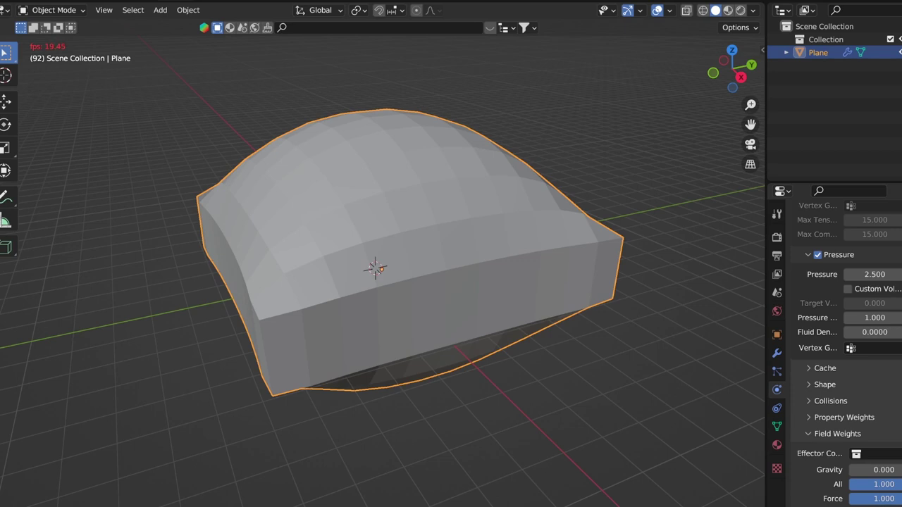
{"action": "key", "text": "space"}
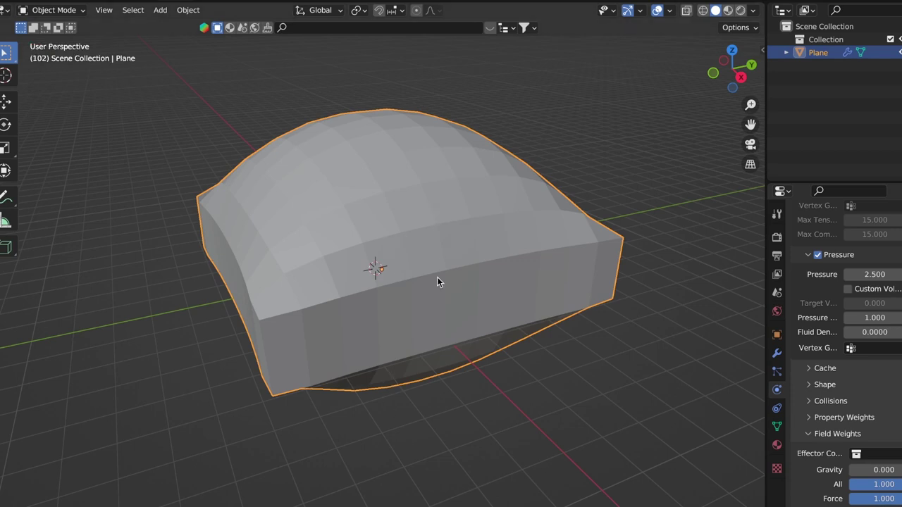
{"action": "middle_click_drag", "start_coordinate": [436, 277], "coordinate": [454, 256]}
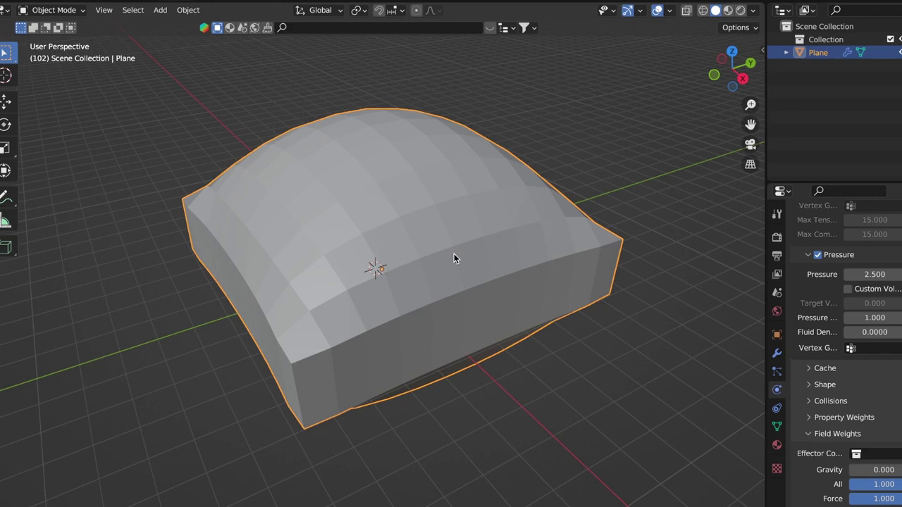
Apply Shade Smooth to the inflated cloth mesh.
{"action": "right_click", "coordinate": [454, 258]}
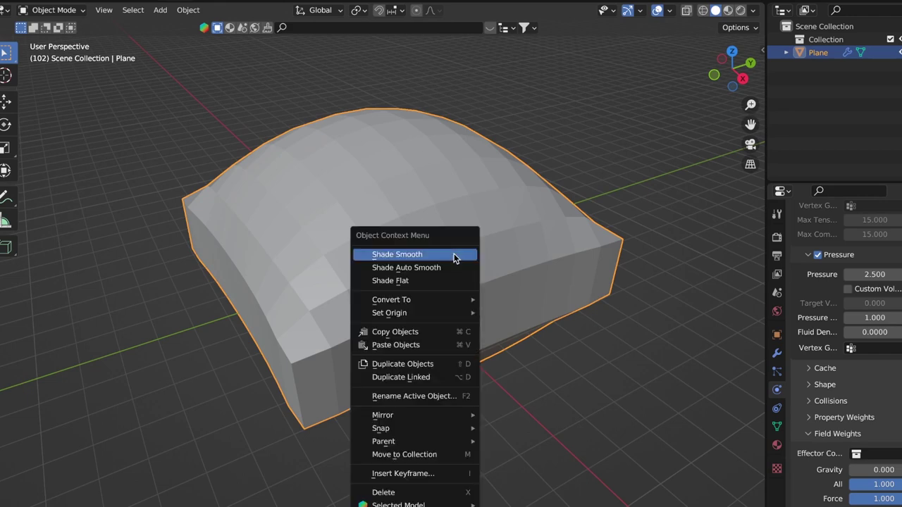
{"action": "left_click", "coordinate": [454, 258]}
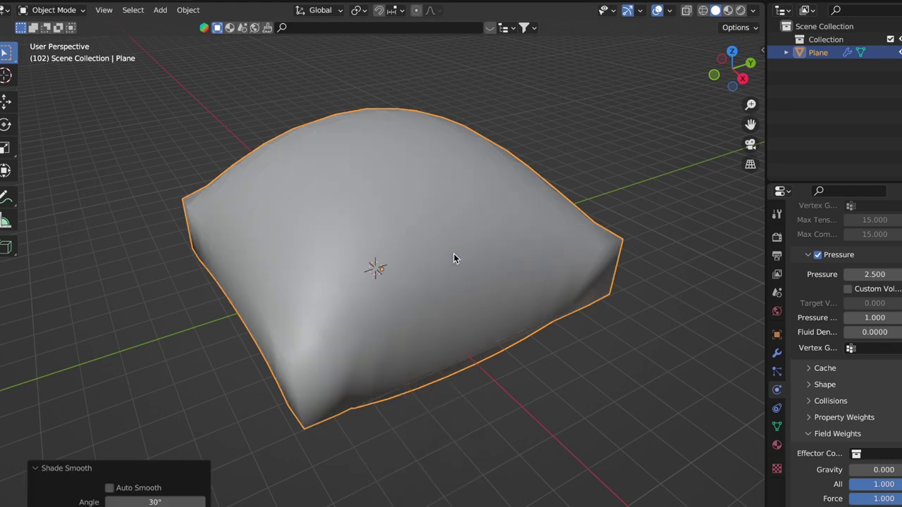
{"action": "mouse_move", "coordinate": [501, 368]}
{"action": "middle_mouse_down"}
{"action": "mouse_move", "coordinate": [550, 388]}
{"action": "mouse_move", "coordinate": [542, 419]}
{"action": "mouse_move", "coordinate": [532, 373]}
{"action": "mouse_move", "coordinate": [536, 450]}
{"action": "mouse_move", "coordinate": [566, 471]}
{"action": "mouse_move", "coordinate": [572, 451]}
{"action": "mouse_move", "coordinate": [553, 419]}
{"action": "mouse_move", "coordinate": [569, 455]}
{"action": "mouse_move", "coordinate": [550, 455]}
{"action": "mouse_move", "coordinate": [546, 435]}
{"action": "middle_mouse_up"}
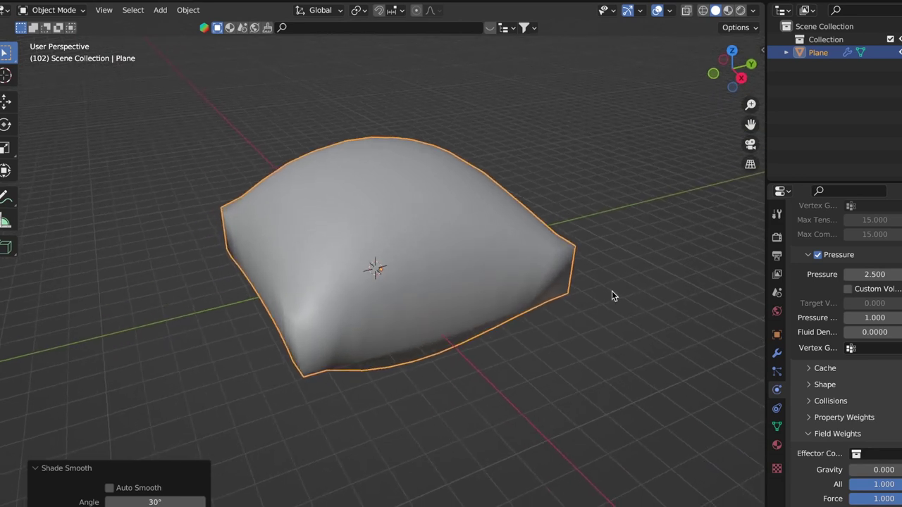
Add a Solidify modifier to the inflated mesh after its Cloth modifier.
{"action": "left_click", "coordinate": [776, 356]}
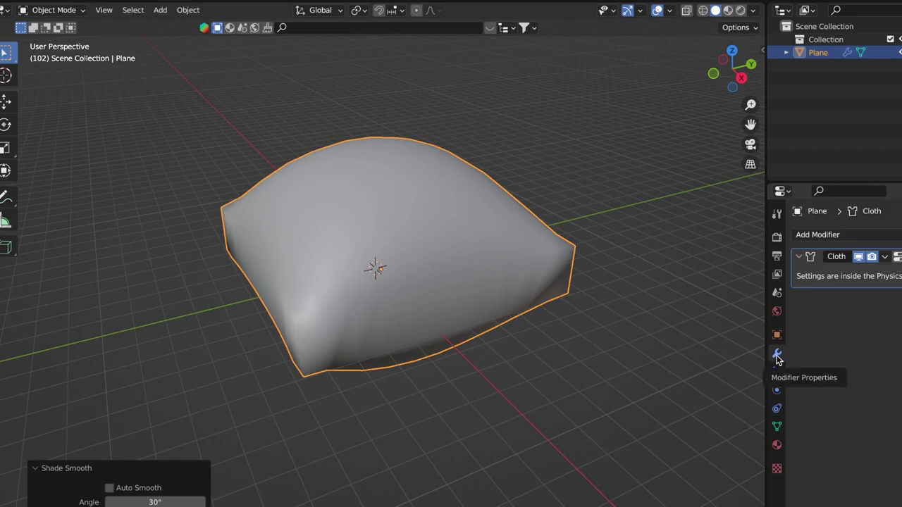
{"action": "left_click", "coordinate": [828, 235]}
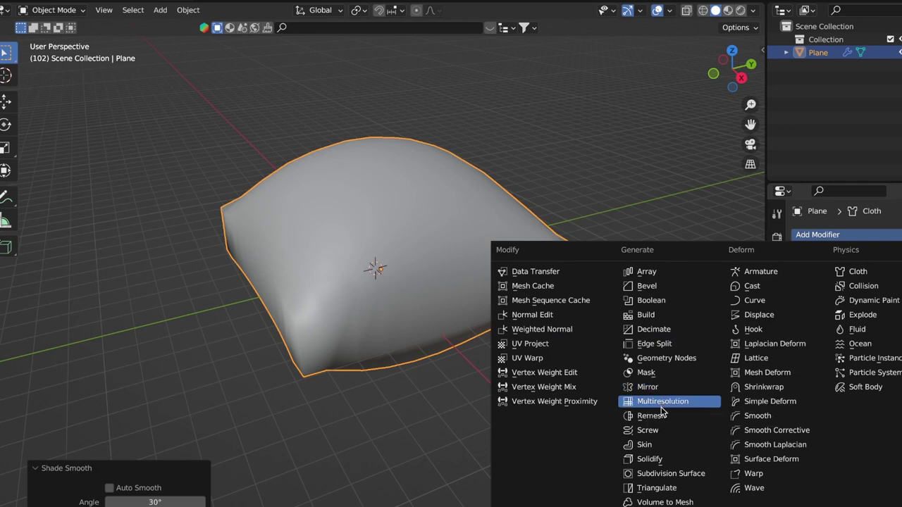
{"action": "left_click", "coordinate": [662, 464]}
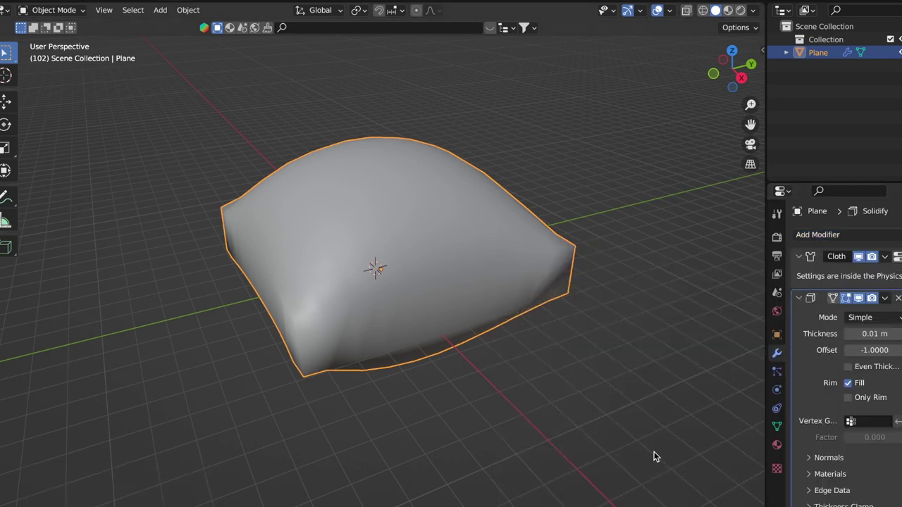
Examine the inflated pillow's shape and surface in the Shading workspace, return to the previous workspace, and inspect it from above and the side.
{"action": "middle_click_drag", "start_coordinate": [546, 436], "coordinate": [389, 155]}
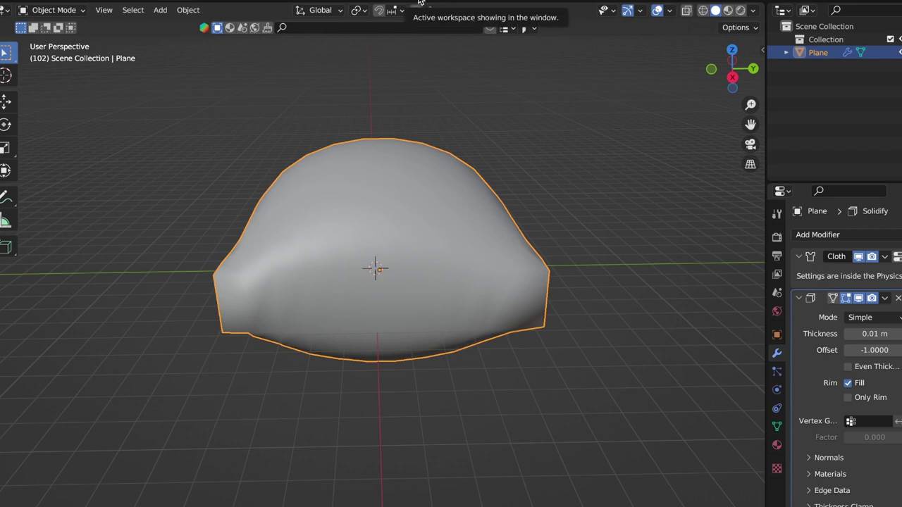
{"action": "left_click", "coordinate": [418, 2]}
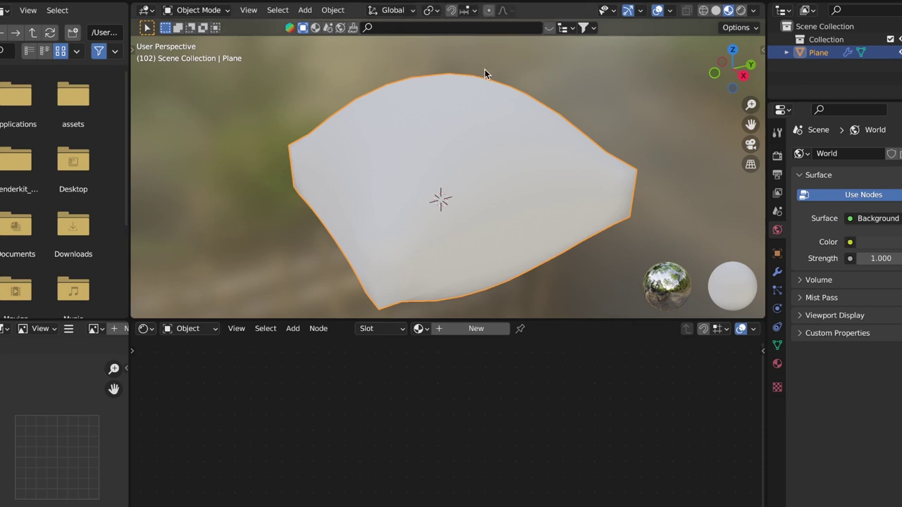
{"action": "middle_click_drag", "start_coordinate": [614, 194], "coordinate": [507, 160]}
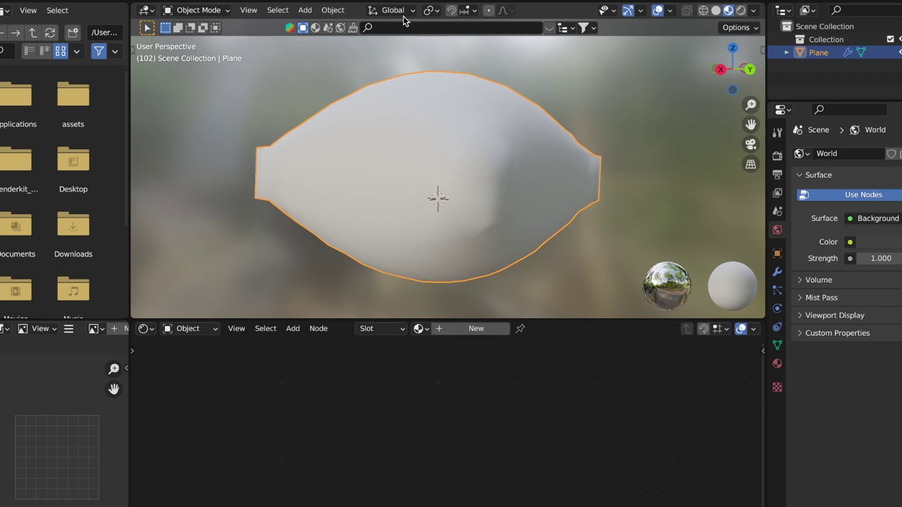
{"action": "key", "text": "ctrl+Page_Up"}
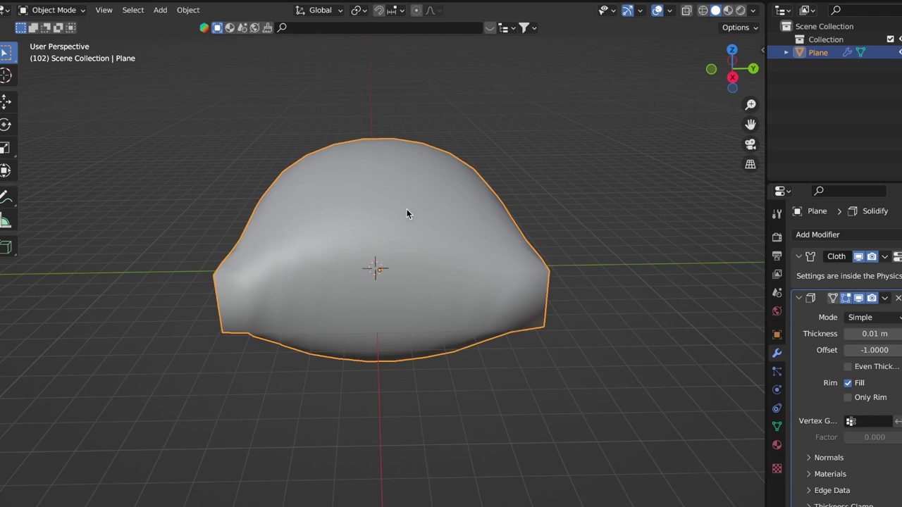
{"action": "scroll", "coordinate": [405, 211], "scroll_direction": "down", "scroll_amount": 3}
{"action": "scroll", "coordinate": [406, 211], "scroll_direction": "up", "scroll_amount": 1}
{"action": "middle_click_drag", "start_coordinate": [405, 212], "coordinate": [406, 294]}
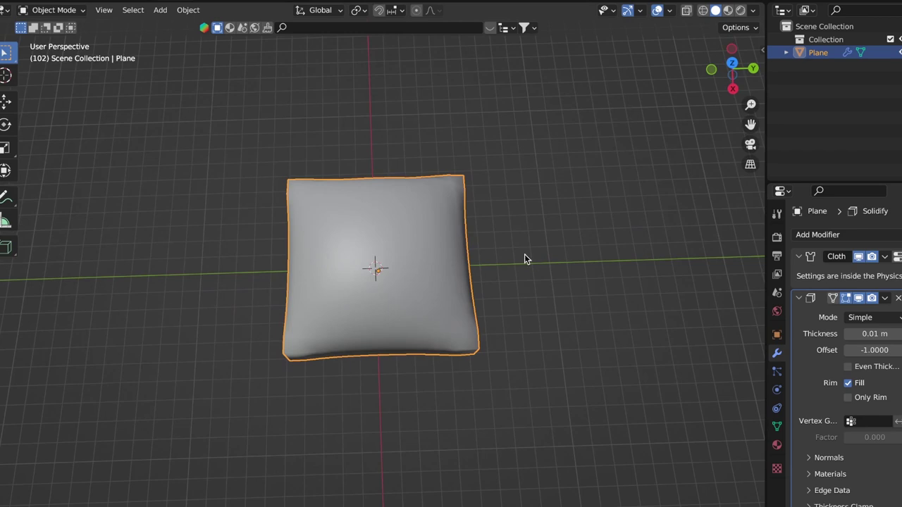
{"action": "middle_click_drag", "start_coordinate": [508, 266], "coordinate": [493, 200]}
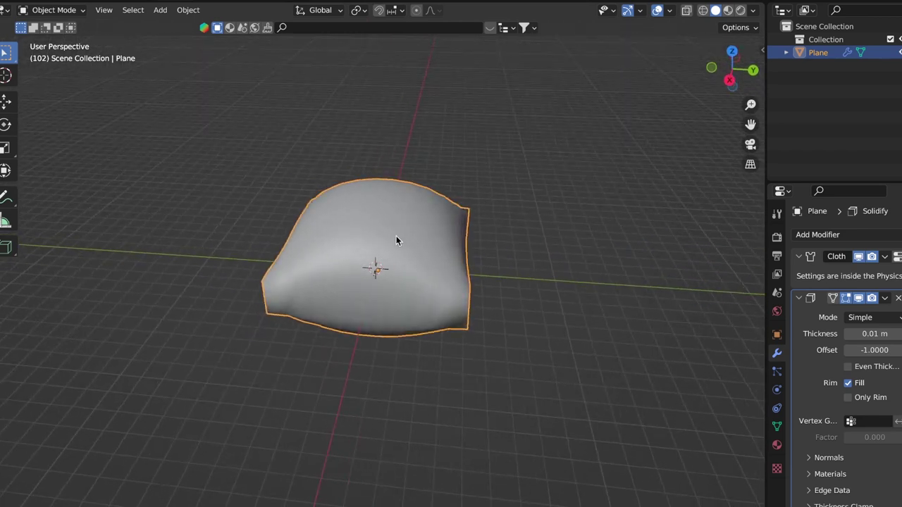